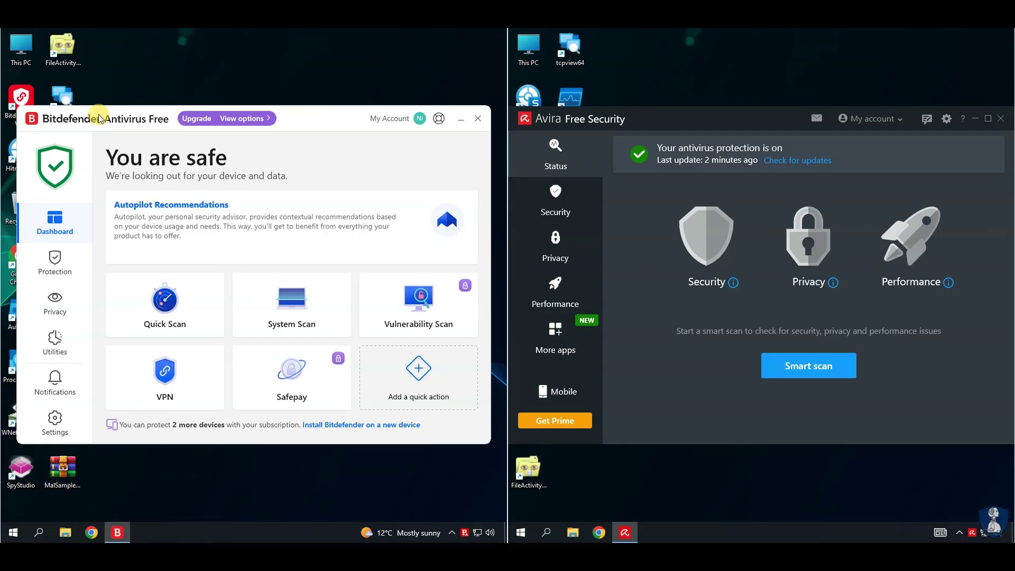
# - Review Bitdefender's protection features, then examine the Settings and Advanced options of its Antivirus module
pyautogui.moveTo(311, 119); pyautogui.dragTo(313, 119)
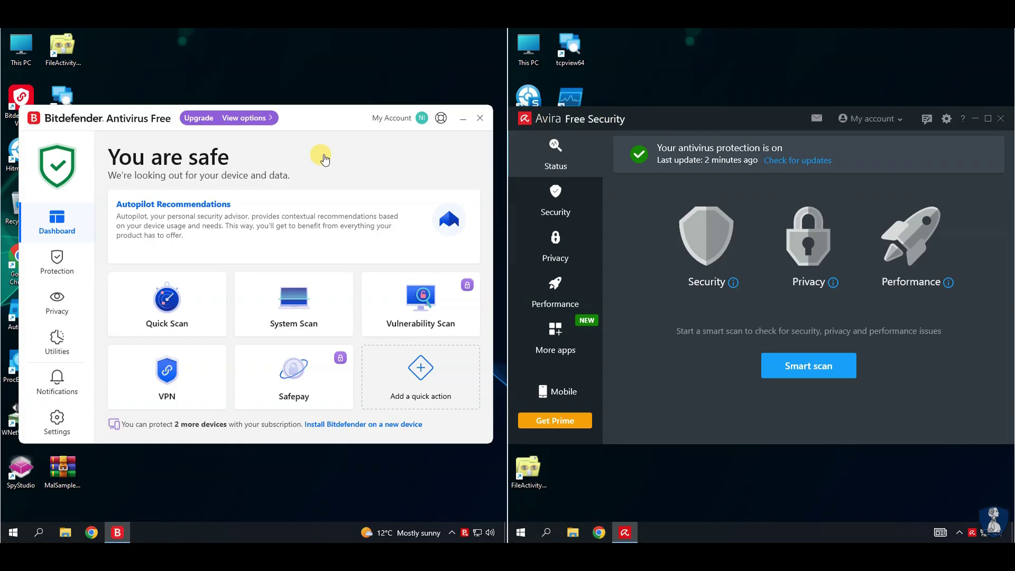
pyautogui.click(55, 263)
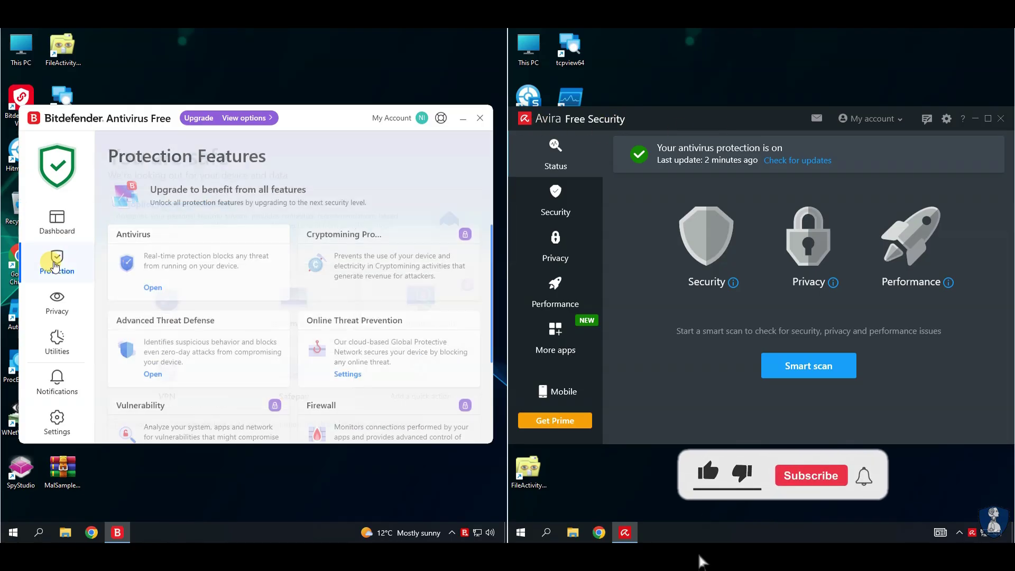
pyautogui.scroll(-2, 295, 331)
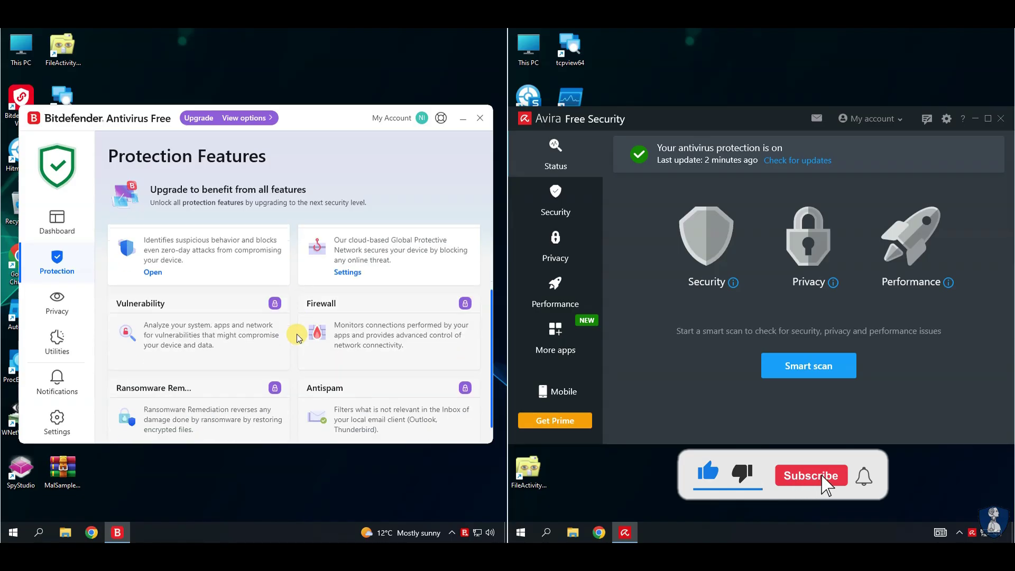
pyautogui.scroll(2, 294, 333)
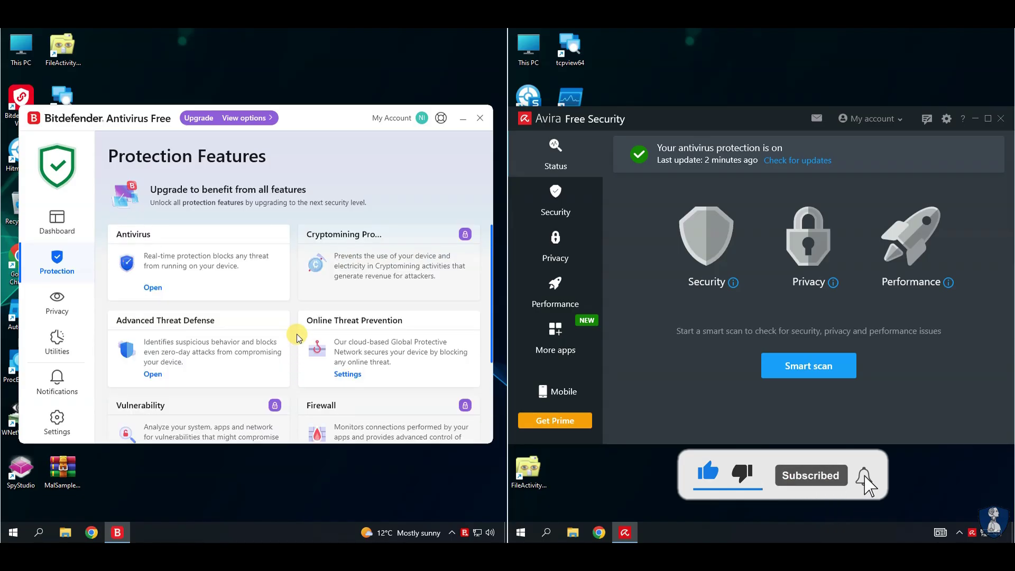
pyautogui.click(152, 287)
pyautogui.click(157, 195)
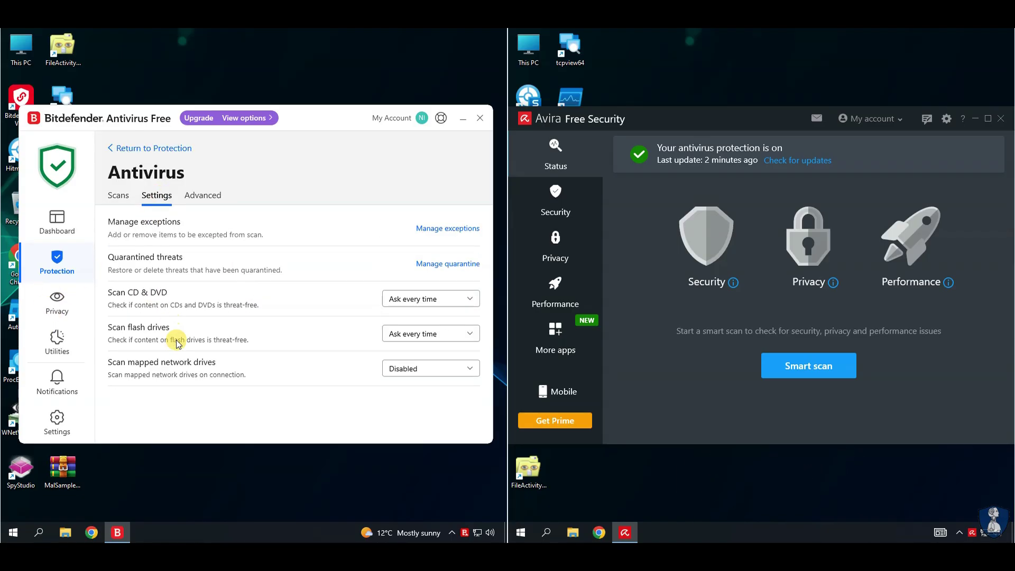
pyautogui.click(203, 195)
pyautogui.scroll(-5, 238, 323)
pyautogui.scroll(5, 238, 323)
# - Look through the Advanced Threat Defense pages, including its settings, and return to the protection features
pyautogui.click(151, 147)
pyautogui.click(153, 374)
pyautogui.click(186, 196)
pyautogui.click(157, 151)
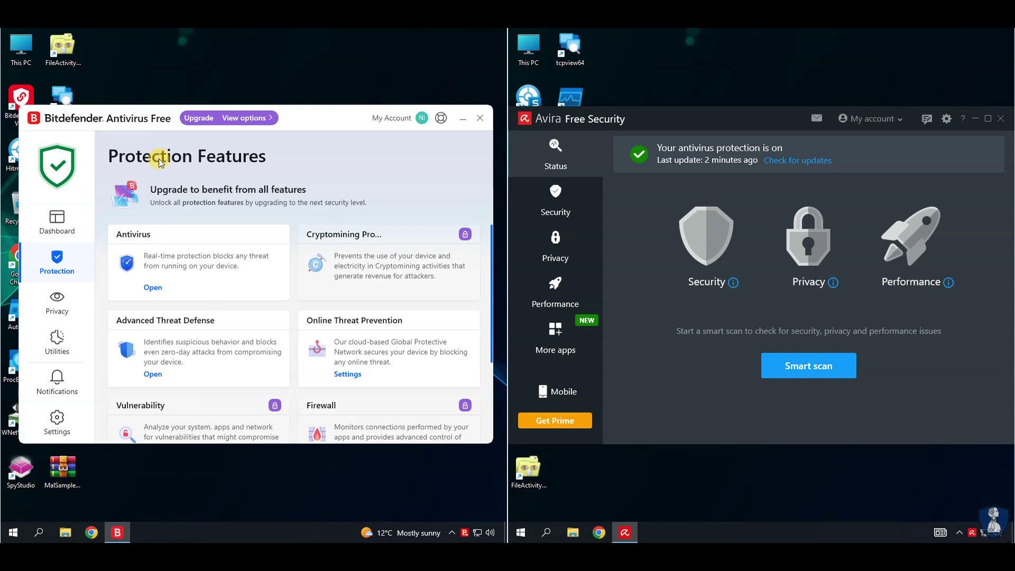
# - Review the Online Threat Prevention settings and return to examine the remaining protection features
pyautogui.click(344, 373)
pyautogui.scroll(-5, 265, 299)
pyautogui.scroll(5, 271, 294)
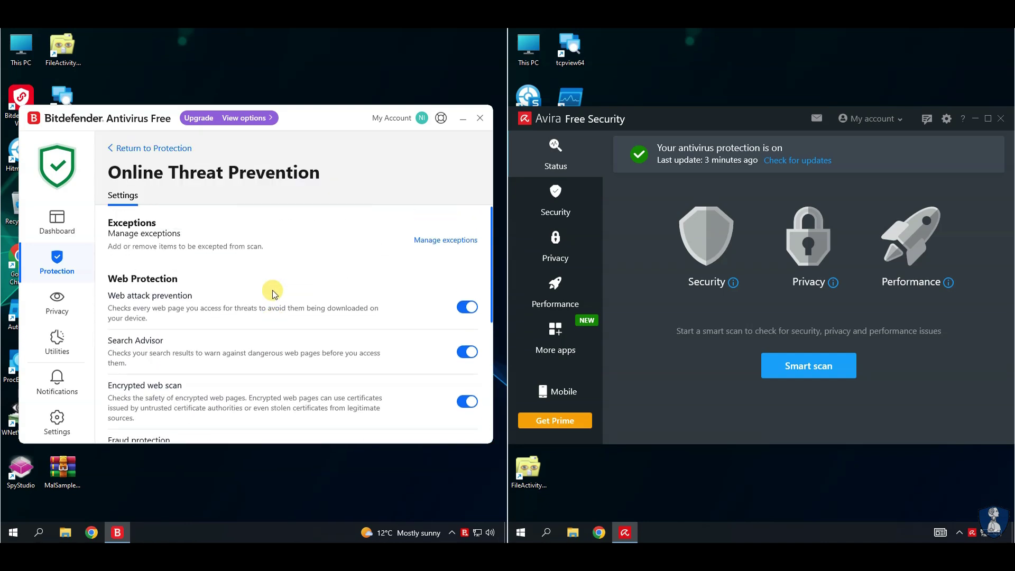
pyautogui.click(117, 148)
pyautogui.scroll(-3, 370, 312)
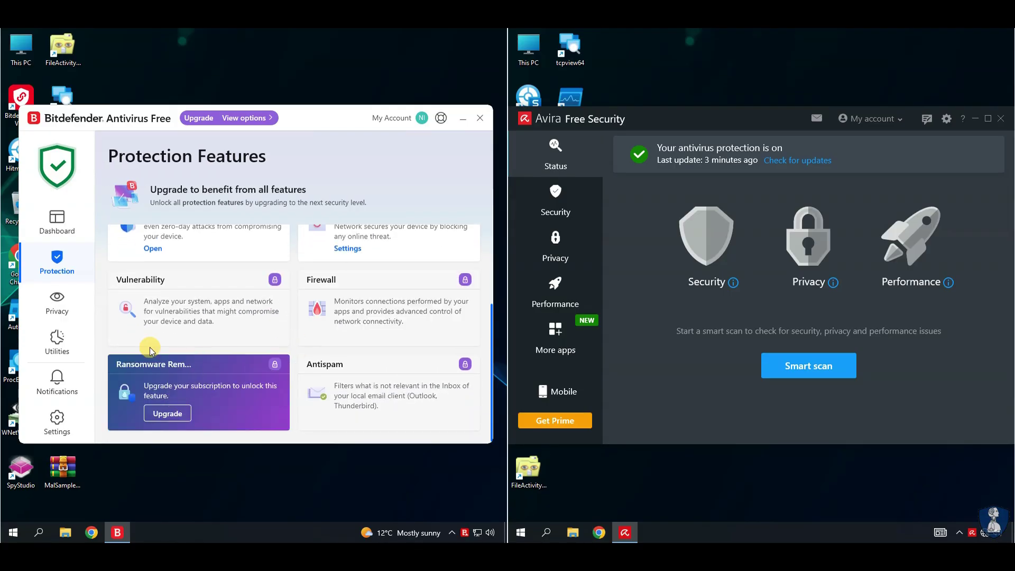
# - Examine which features Bitdefender offers under Privacy and Utilities
pyautogui.click(57, 304)
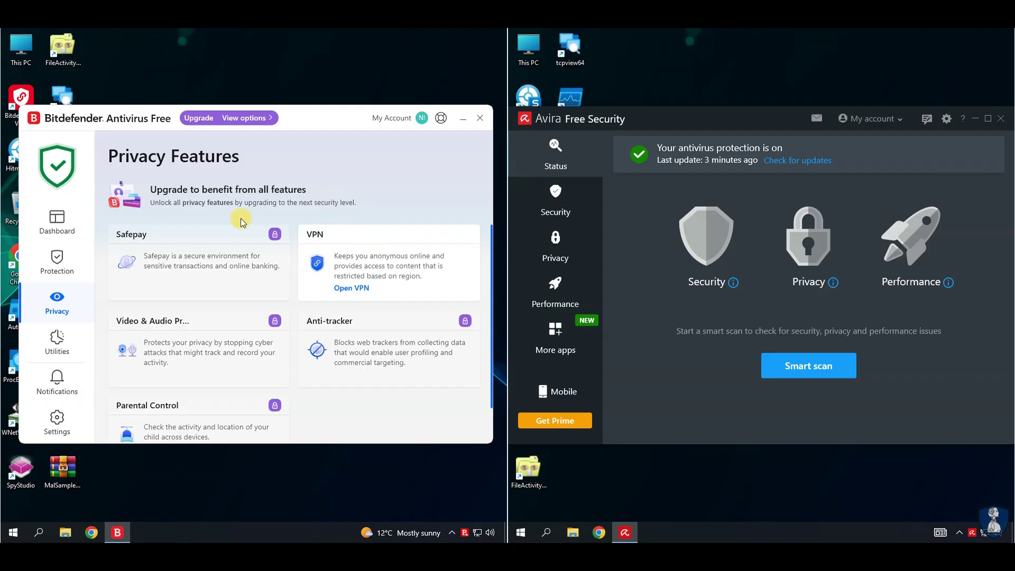
pyautogui.click(57, 342)
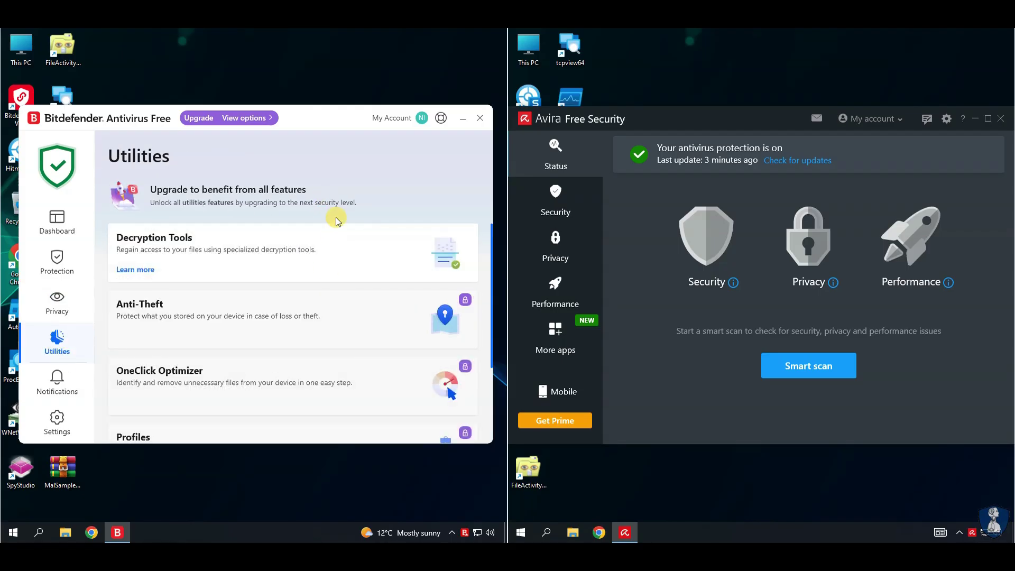
pyautogui.scroll(-2, 227, 265)
pyautogui.scroll(2, 227, 264)
# - Clear all notifications in Bitdefender and confirm the deletion
pyautogui.click(57, 222)
pyautogui.click(59, 395)
pyautogui.click(476, 189)
pyautogui.click(280, 341)
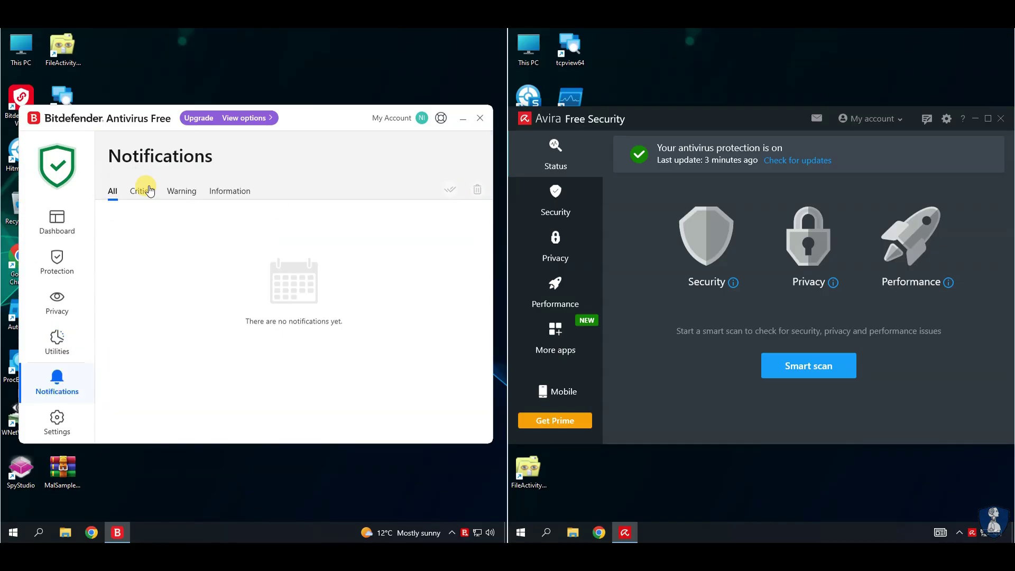
# - Switch off recommendation notifications in Bitdefender's general settings and check the Advanced and Update settings
pyautogui.click(58, 414)
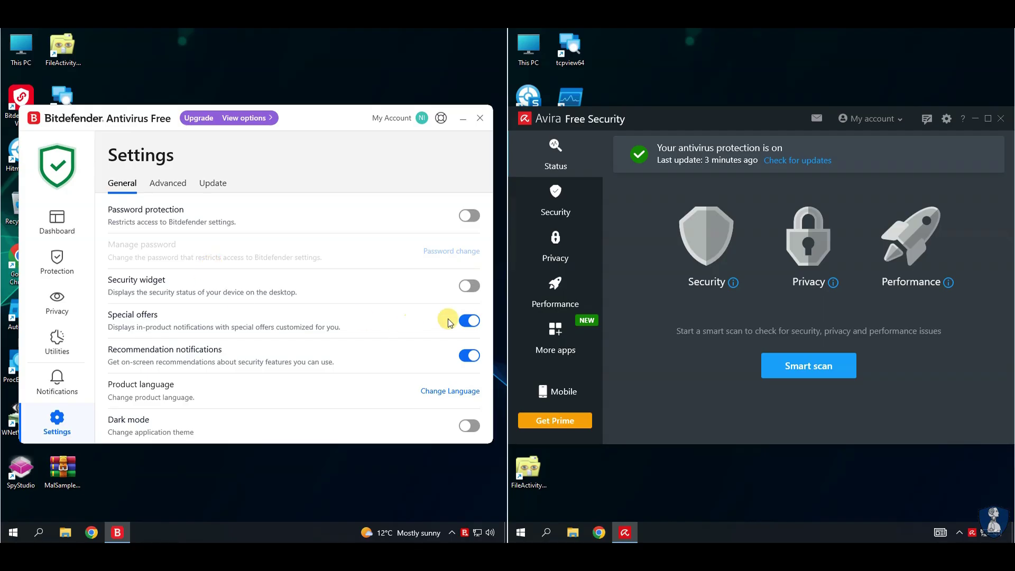
pyautogui.click(466, 357)
pyautogui.click(168, 185)
pyautogui.click(213, 189)
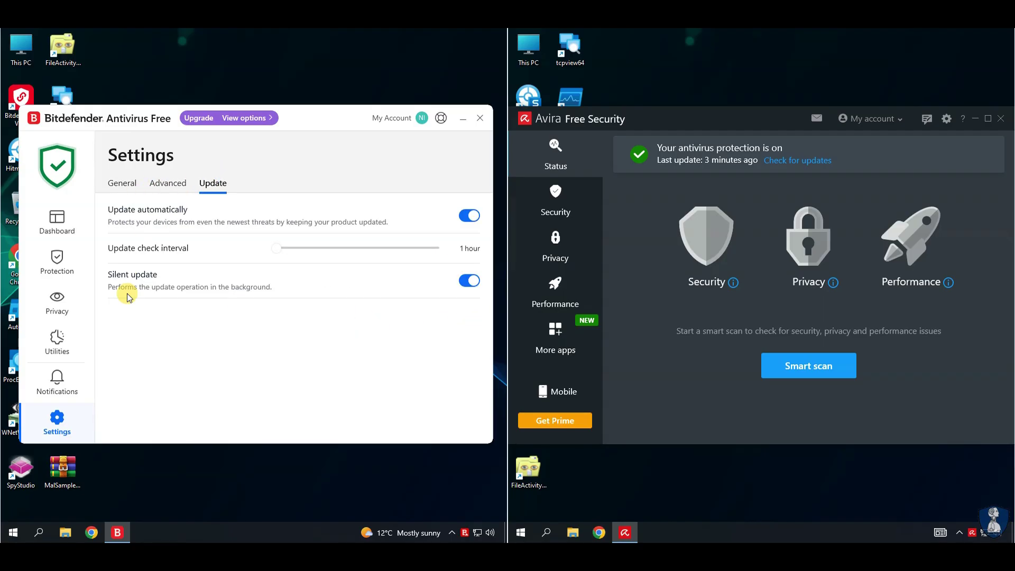
# - Return to the Bitdefender dashboard and start a manual product update
pyautogui.click(55, 231)
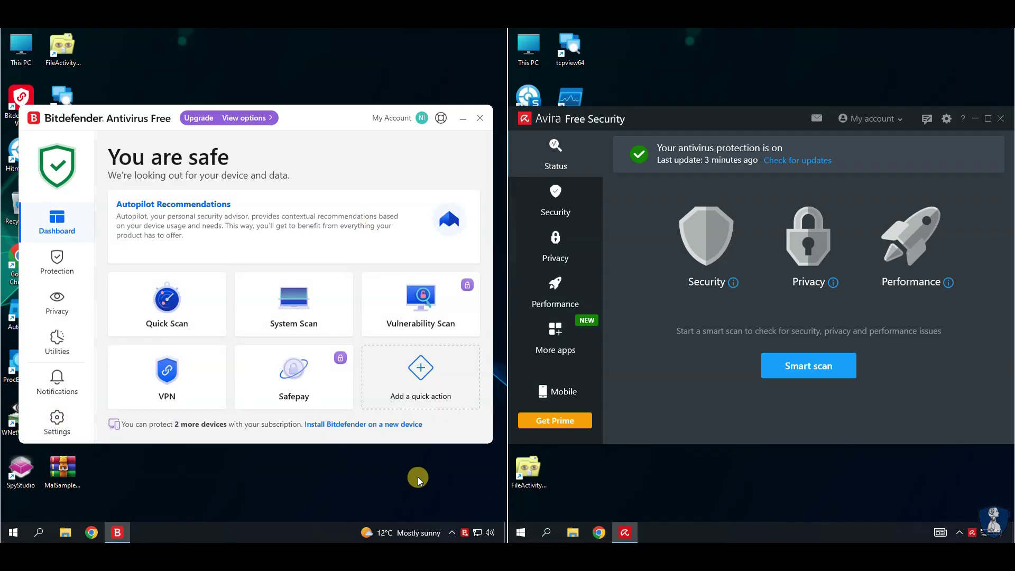
pyautogui.rightClick(466, 533)
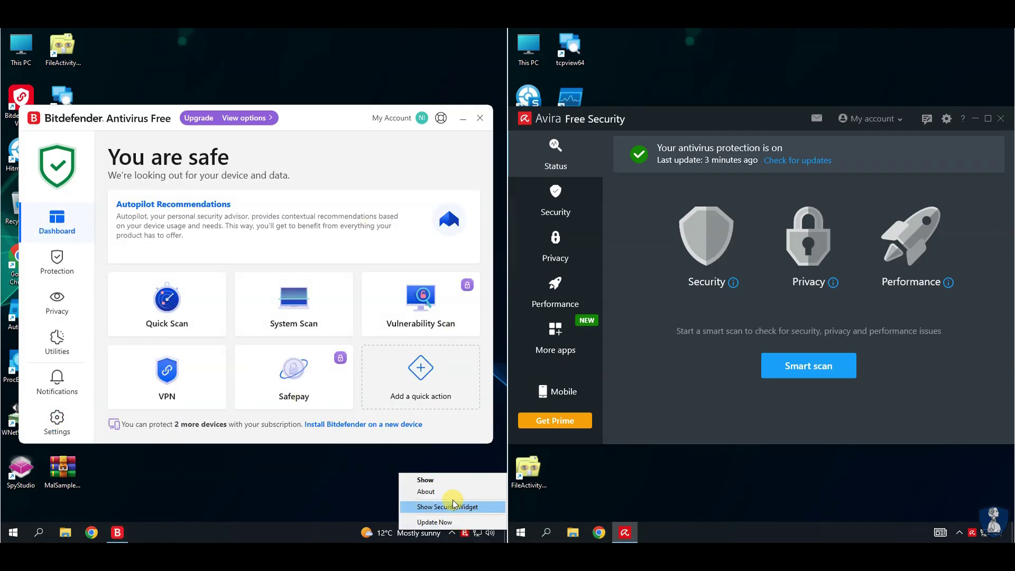
pyautogui.click(445, 522)
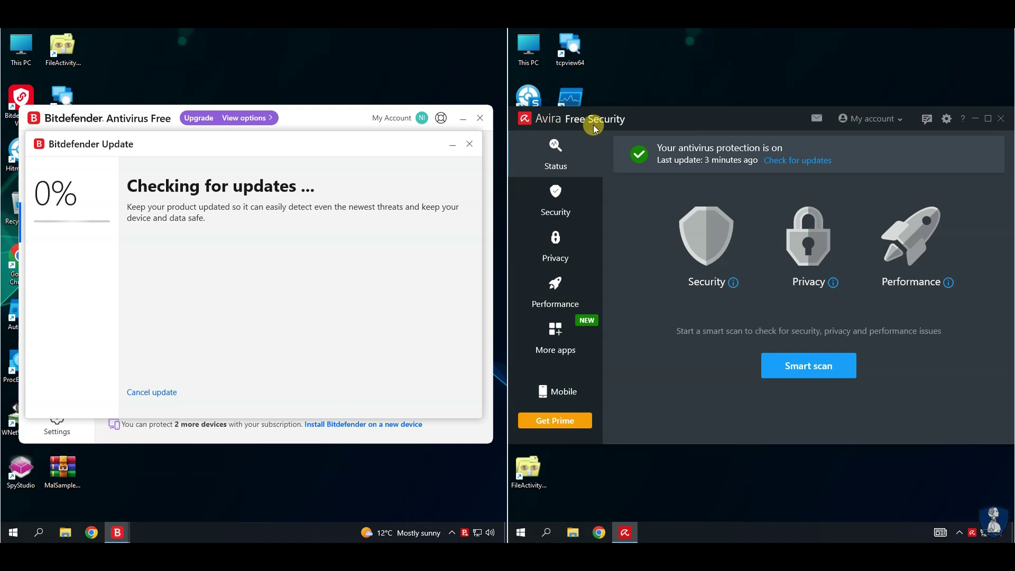
# - Switch to Avira and try to turn on Web protection in its security protection options
pyautogui.click(555, 208)
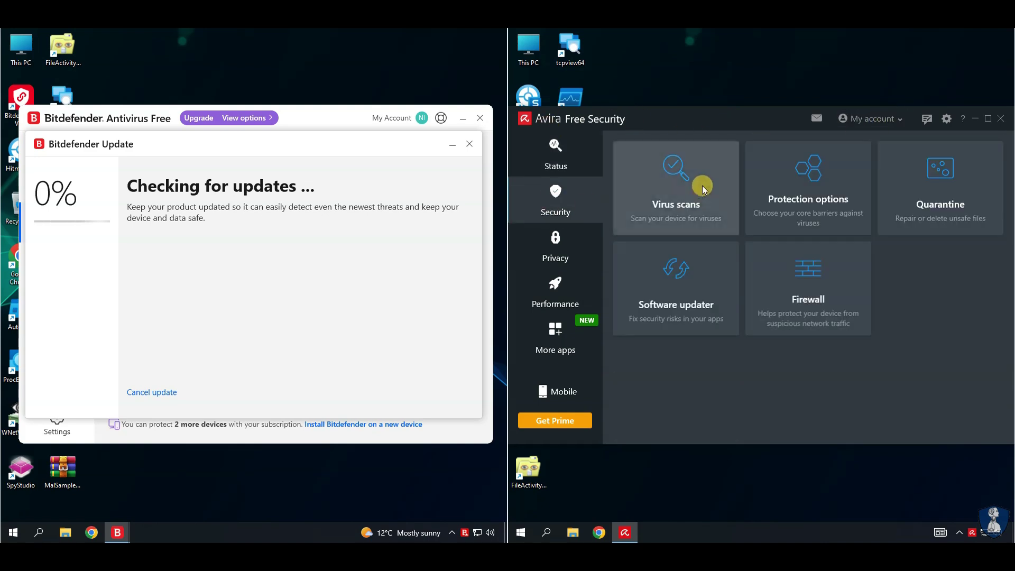
pyautogui.click(753, 177)
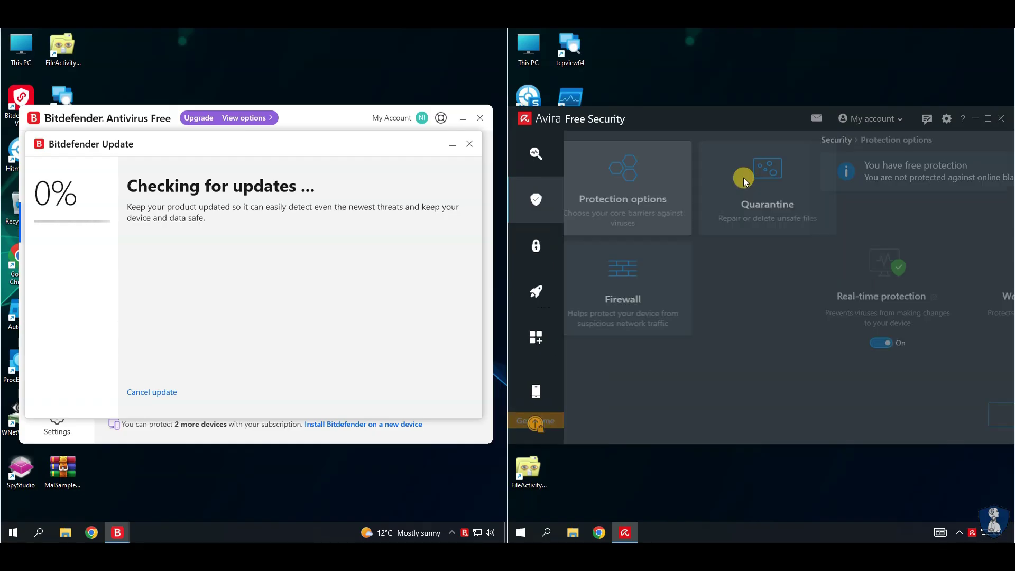
pyautogui.click(774, 342)
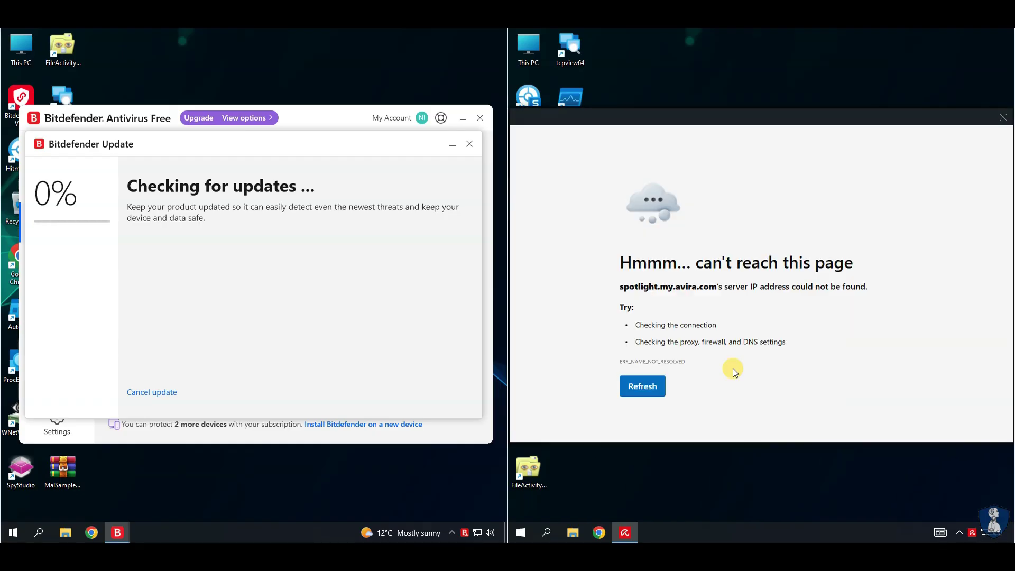
pyautogui.click(1004, 118)
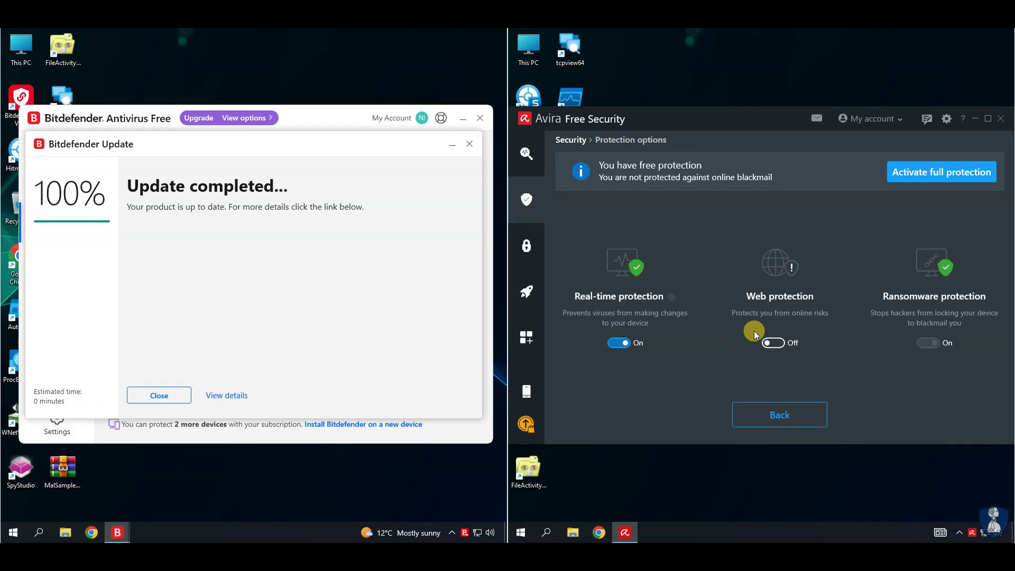
pyautogui.click(788, 417)
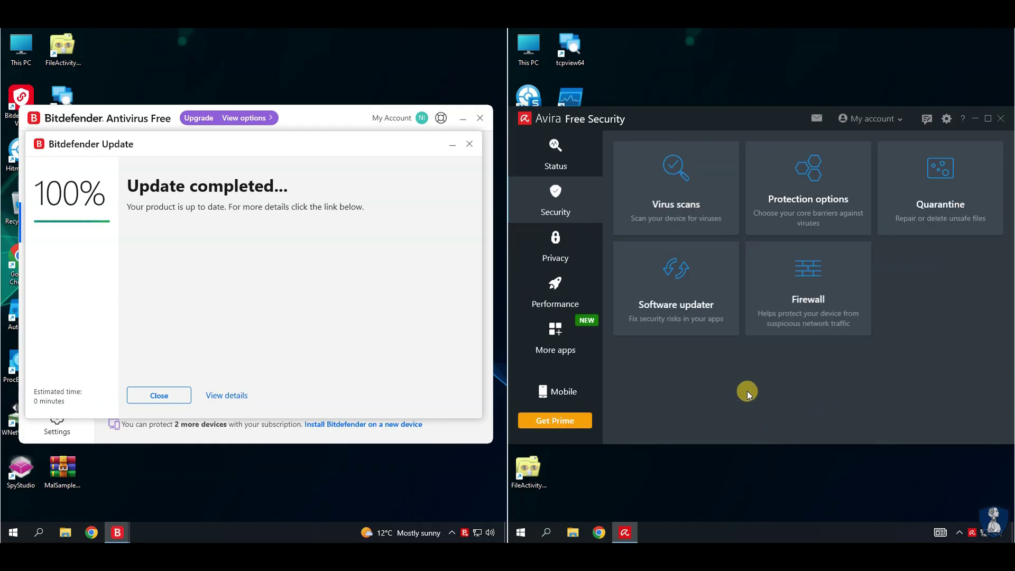
# - Look through Avira's Virus scans, Quarantine and Software updater pages in the Security section
pyautogui.click(670, 190)
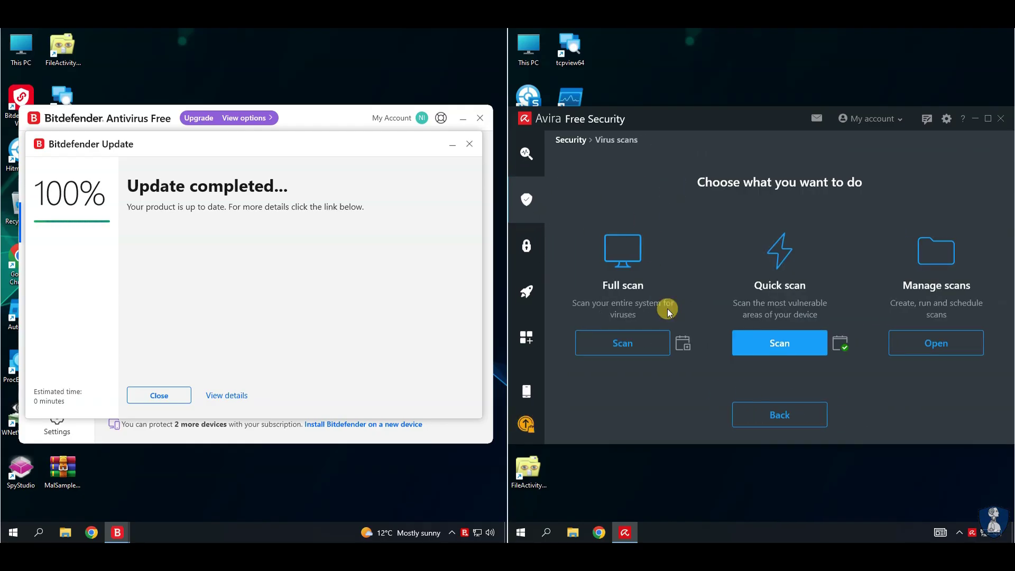
pyautogui.click(815, 411)
pyautogui.click(929, 199)
pyautogui.click(840, 414)
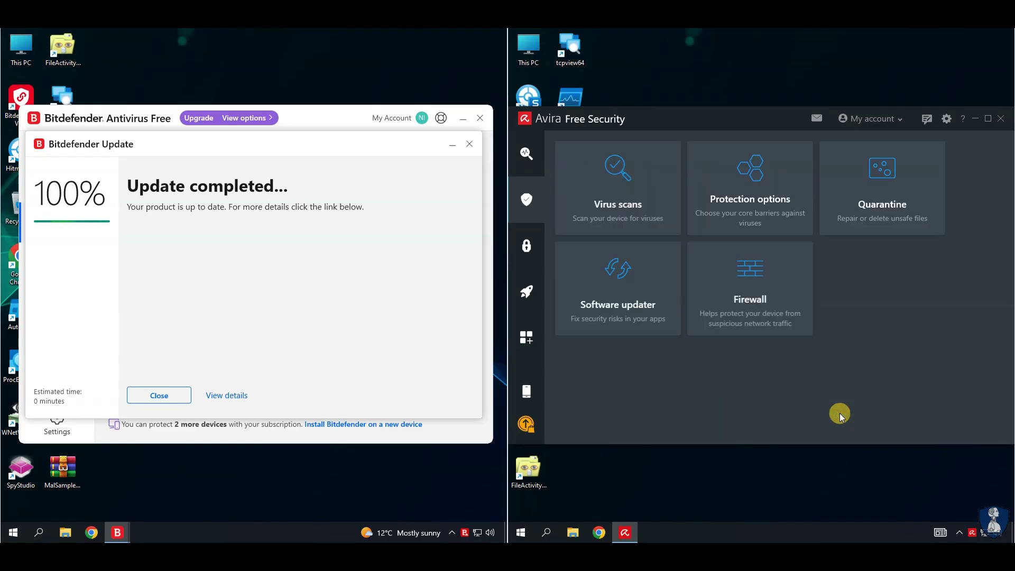
pyautogui.click(680, 284)
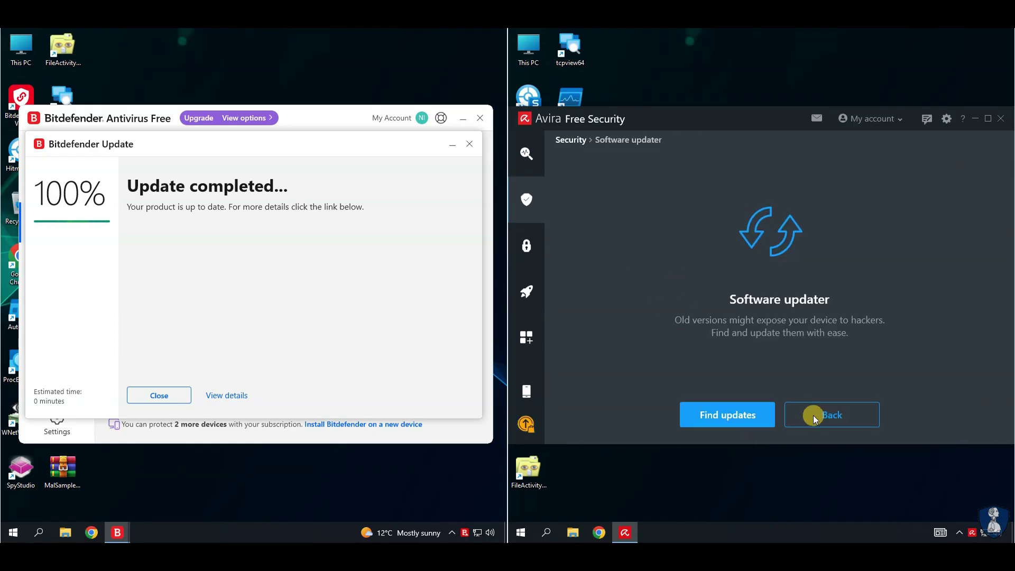
pyautogui.click(786, 419)
# - Try to turn on the Avira Firewall and return to the Security overview
pyautogui.click(819, 281)
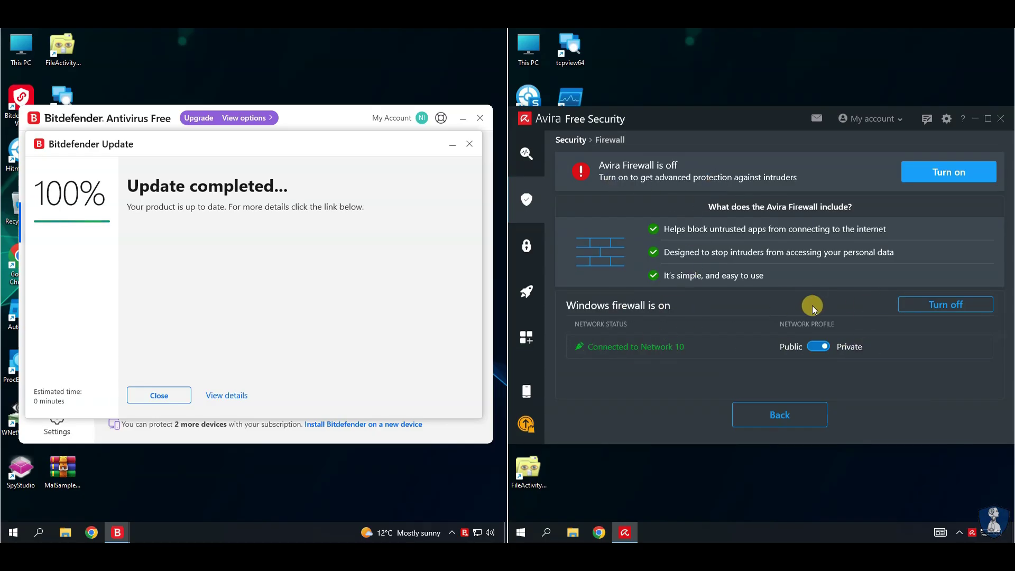
pyautogui.click(930, 173)
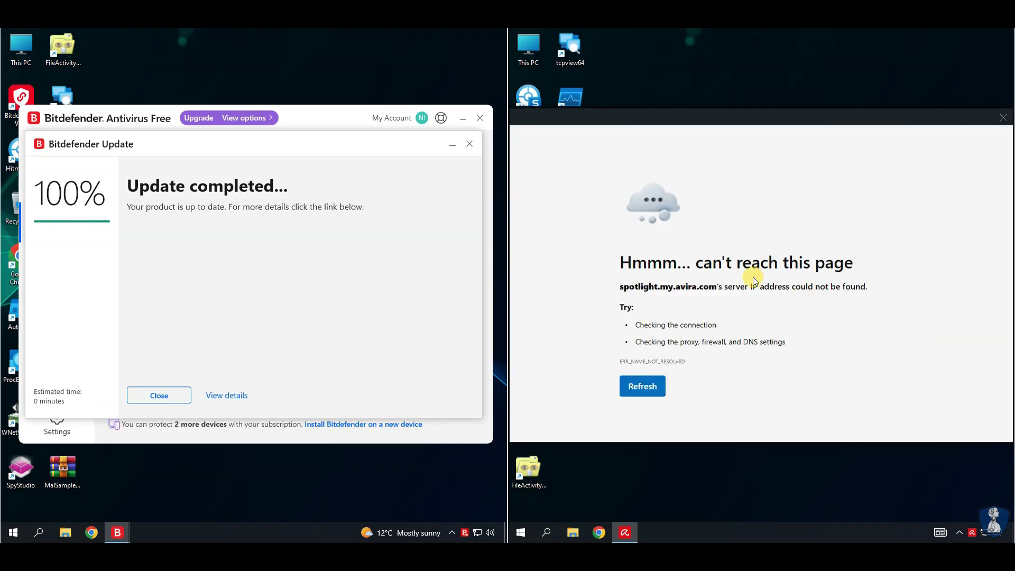
pyautogui.click(1002, 120)
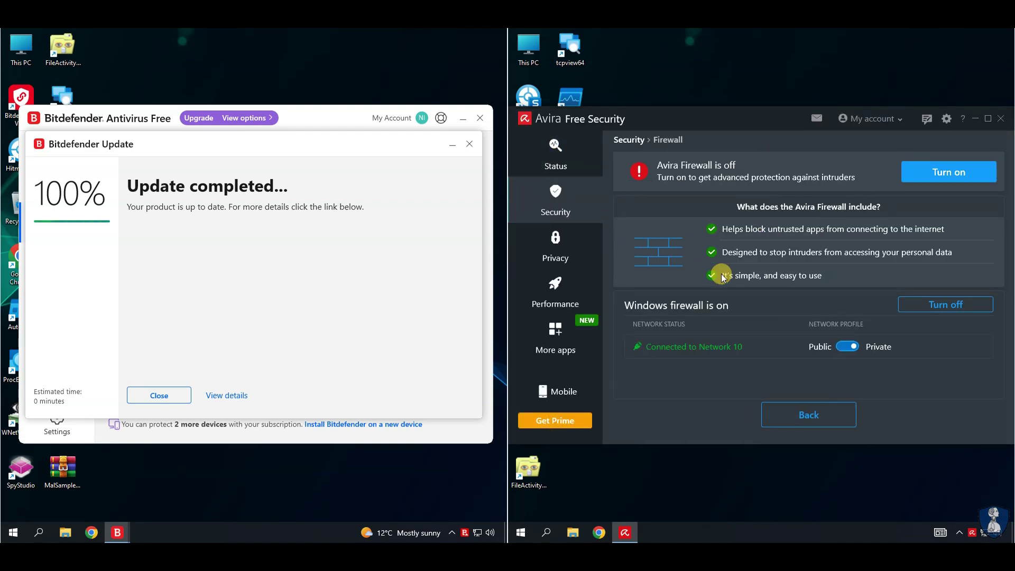
pyautogui.click(793, 416)
# - Check Avira's Browser safety extension page in the Chrome Web Store and close the Bitdefender update window
pyautogui.click(559, 245)
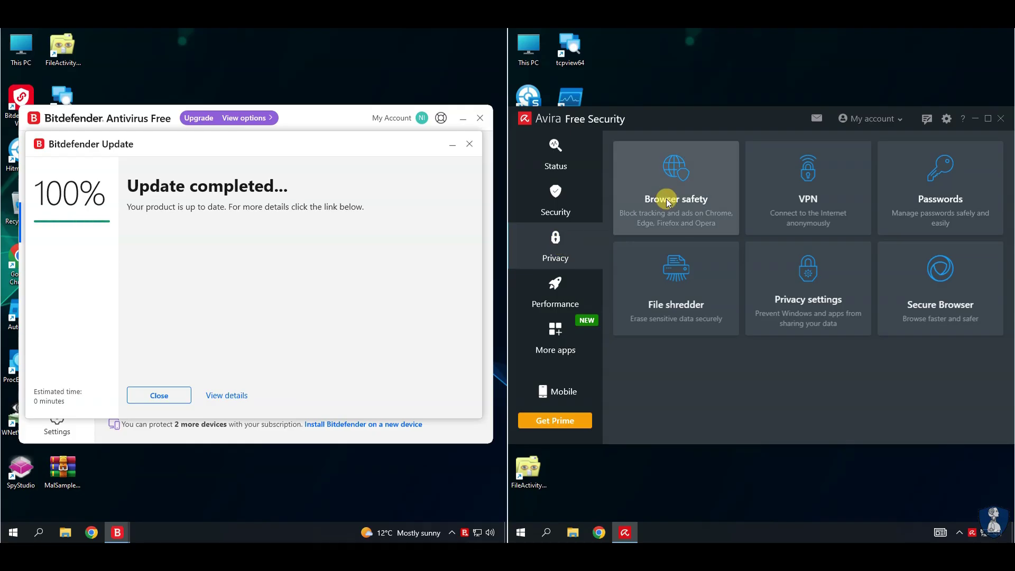
pyautogui.click(667, 202)
pyautogui.click(775, 364)
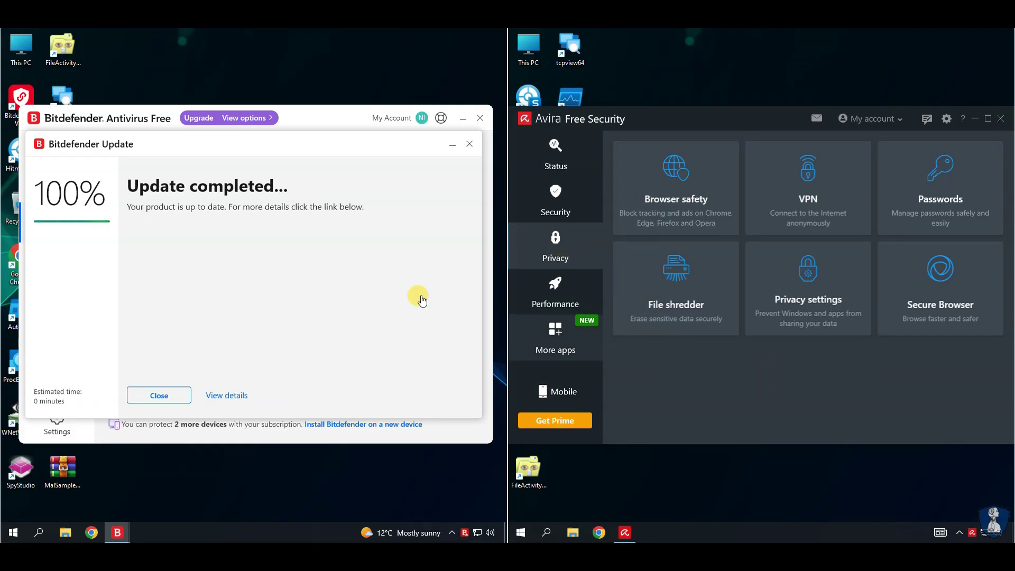
pyautogui.click(159, 395)
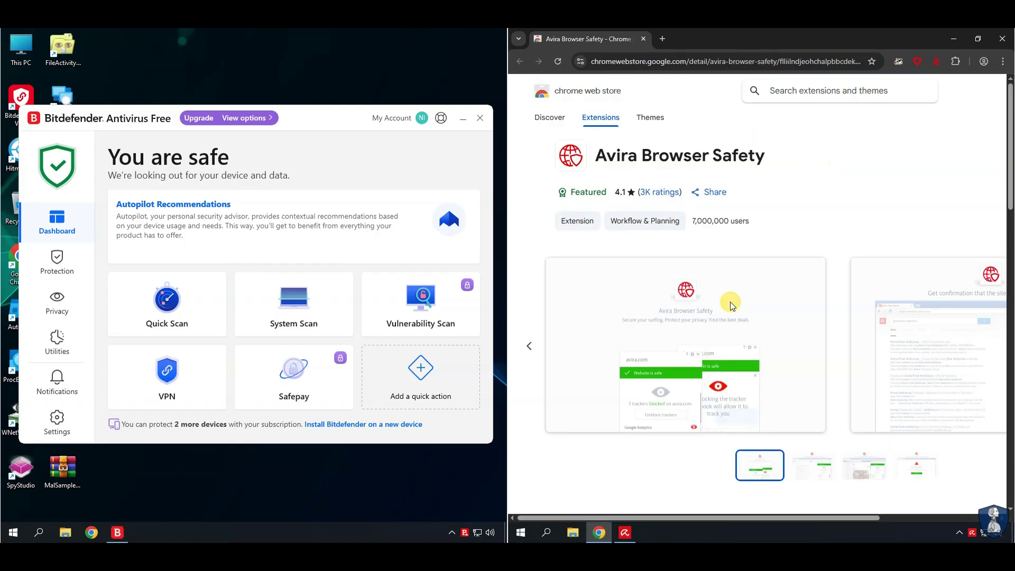
pyautogui.moveTo(731, 517); pyautogui.dragTo(925, 505)
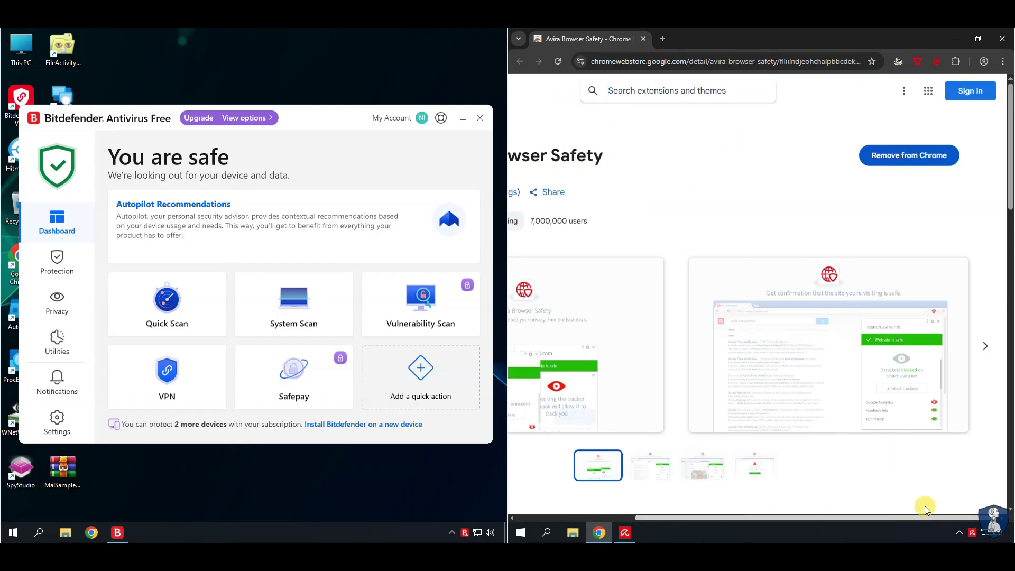
pyautogui.click(1000, 39)
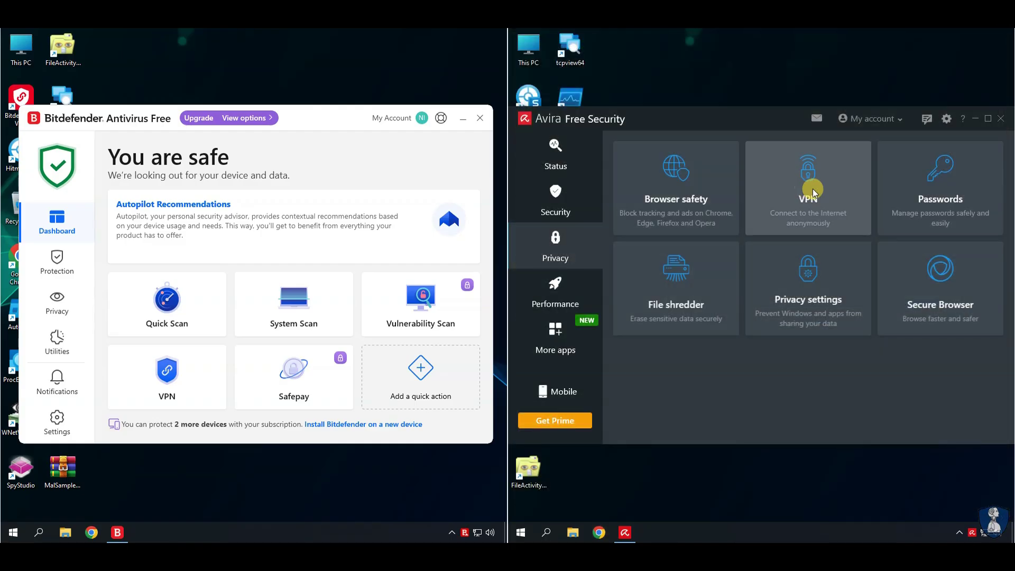
# - Look at Avira's Privacy settings page and the Secure Browser offer in the Privacy section
pyautogui.click(829, 287)
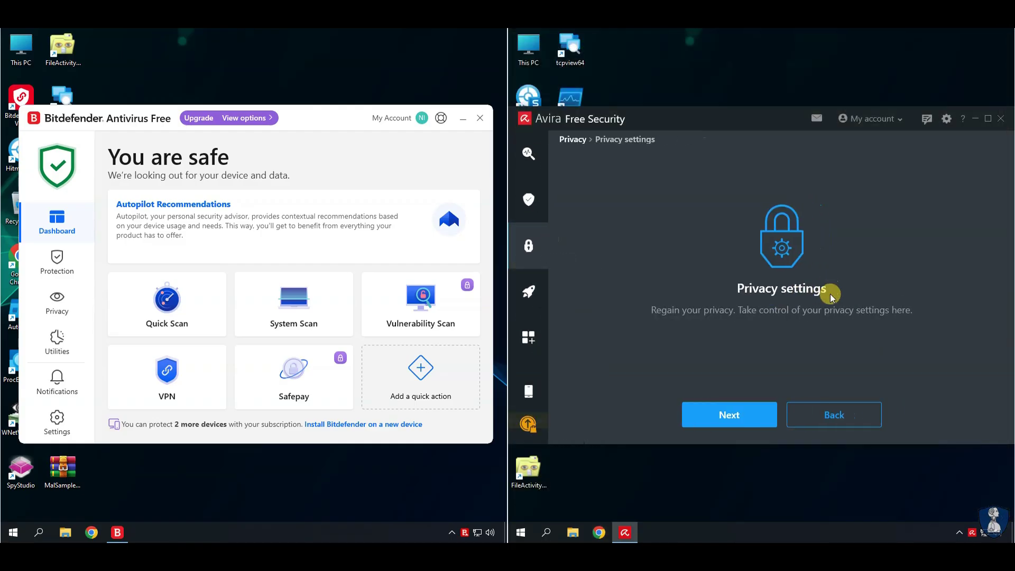
pyautogui.click(747, 413)
pyautogui.click(794, 417)
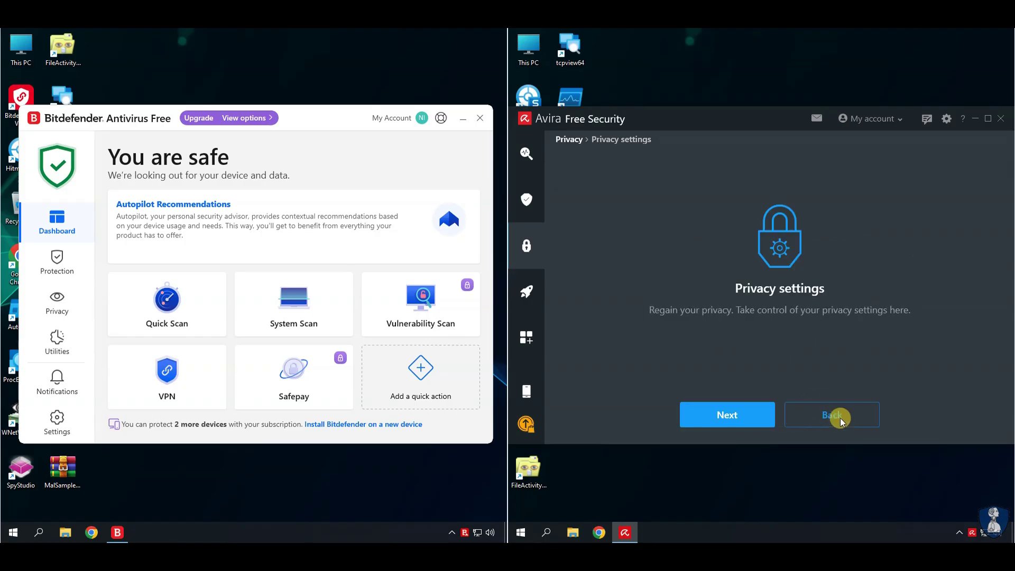
pyautogui.click(835, 415)
pyautogui.click(969, 287)
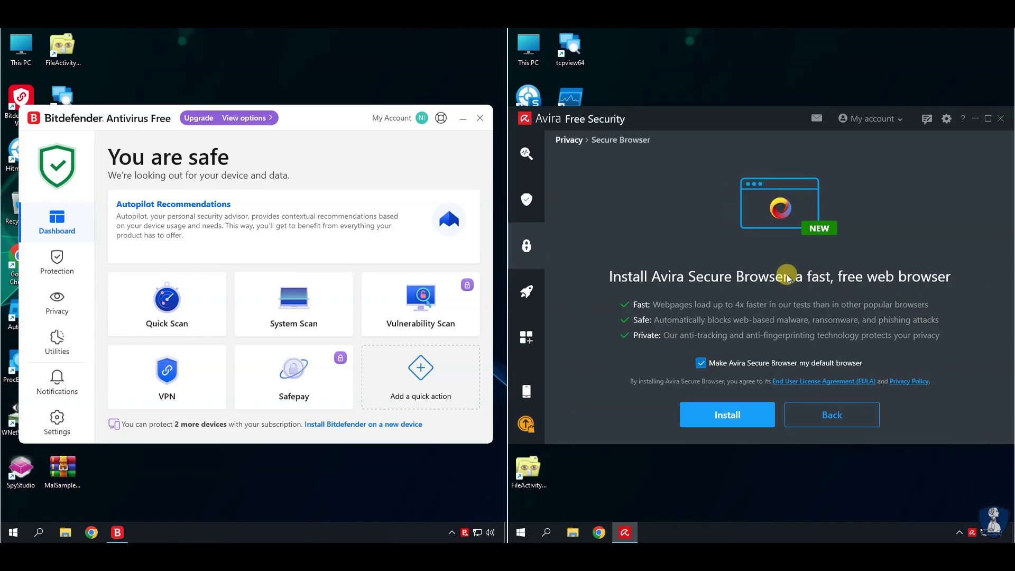
# - Leave the Secure Browser offer and look at Avira's Optimizer page in the Performance section
pyautogui.click(826, 415)
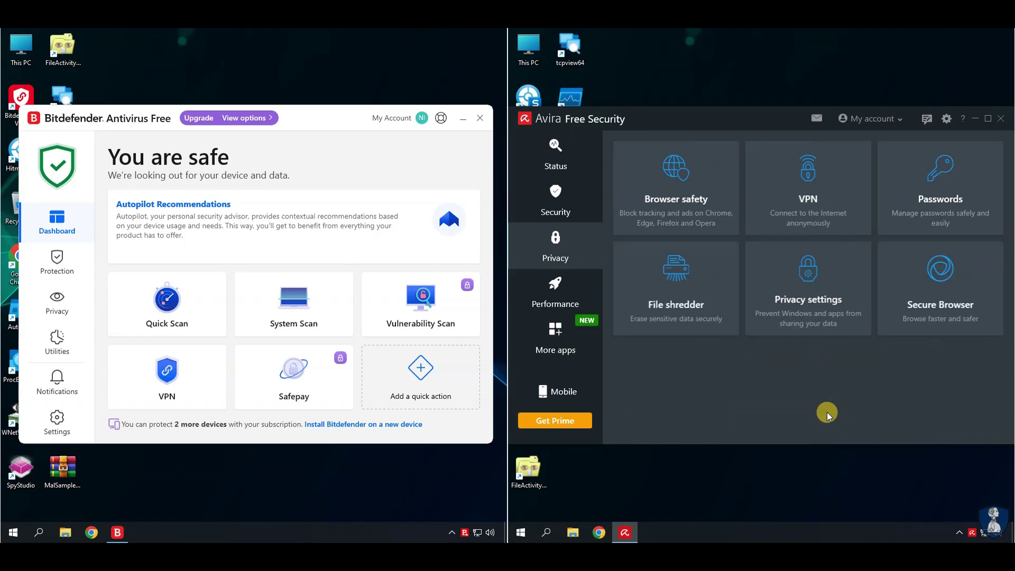
pyautogui.click(547, 293)
pyautogui.click(689, 191)
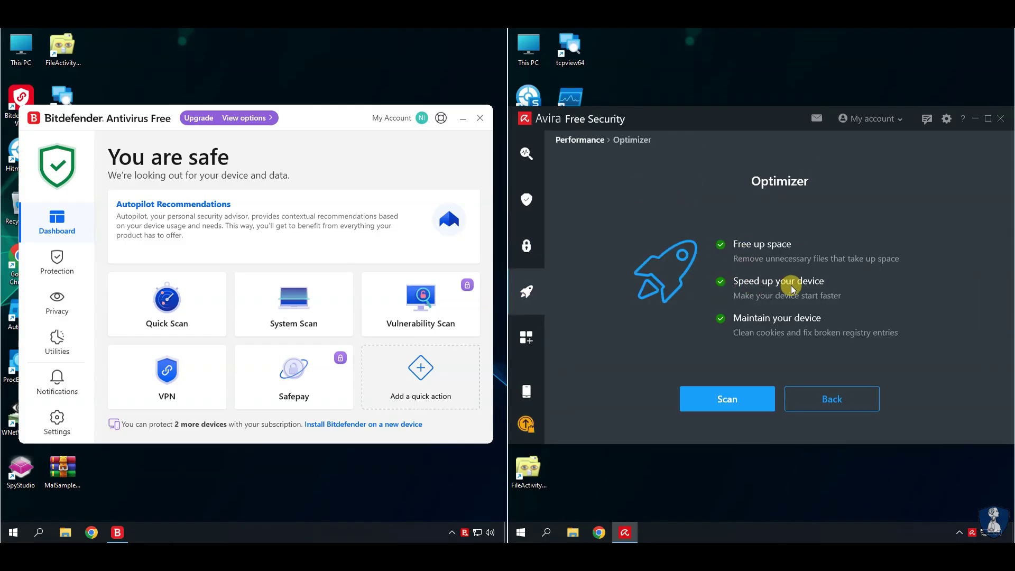
pyautogui.click(813, 399)
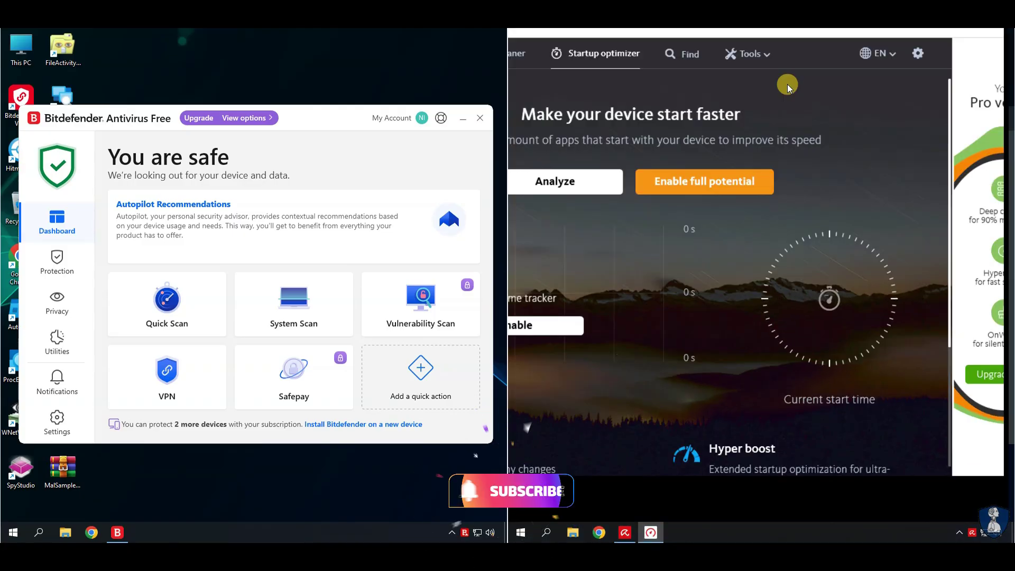
# - View the tools list in Avira System Speedup, close that window and check Avira's More apps section
pyautogui.click(877, 75)
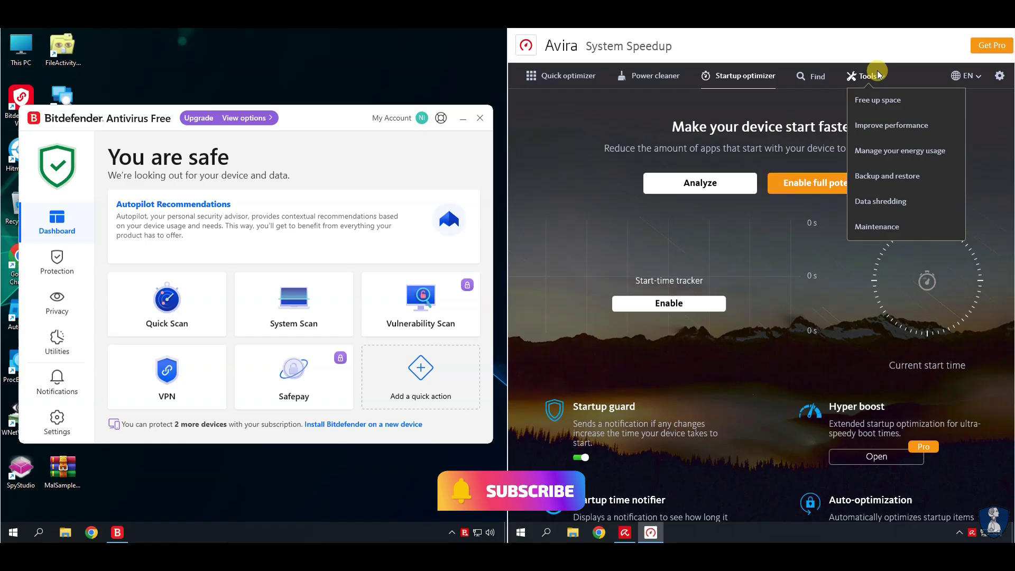
pyautogui.click(651, 99)
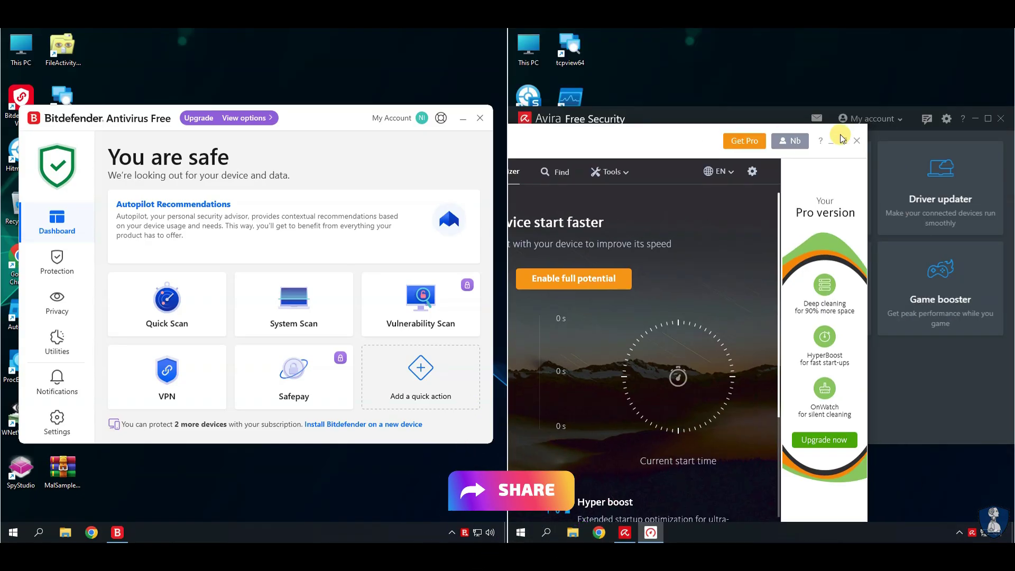
pyautogui.click(857, 138)
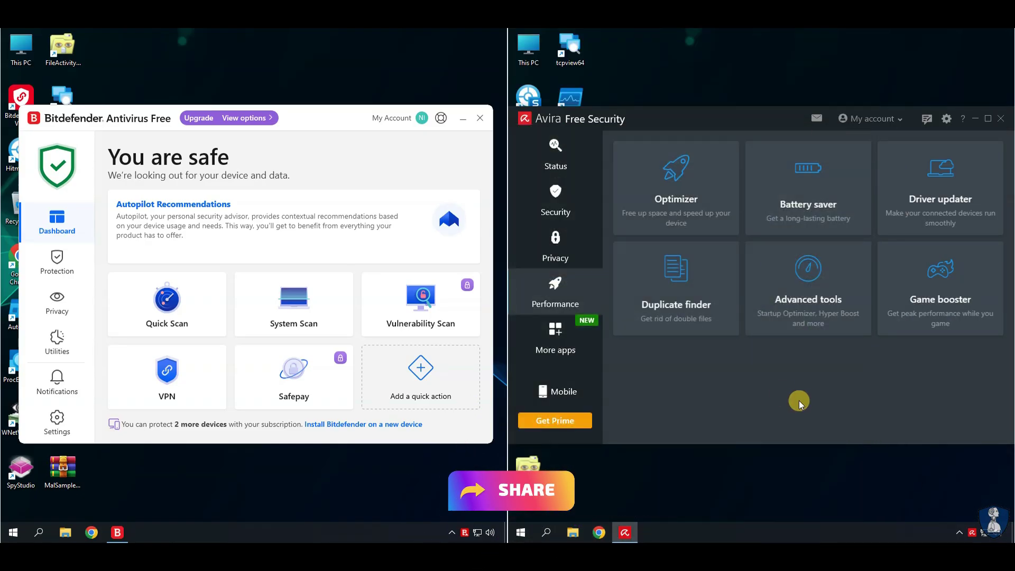
pyautogui.click(547, 336)
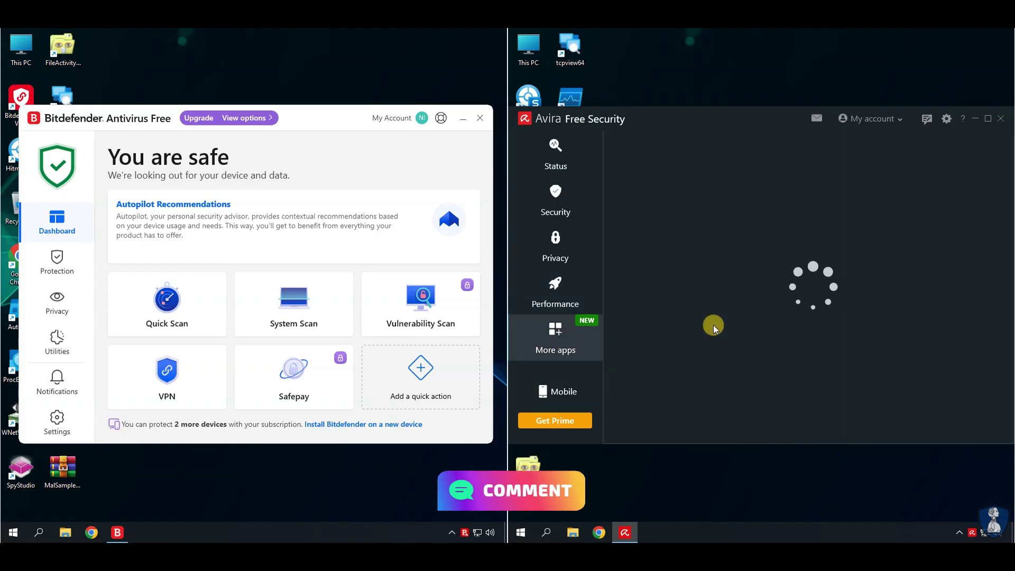
# - Review Avira's general settings for Language & Appearance, Notifications, Updates and Logs
pyautogui.click(556, 164)
pyautogui.click(946, 120)
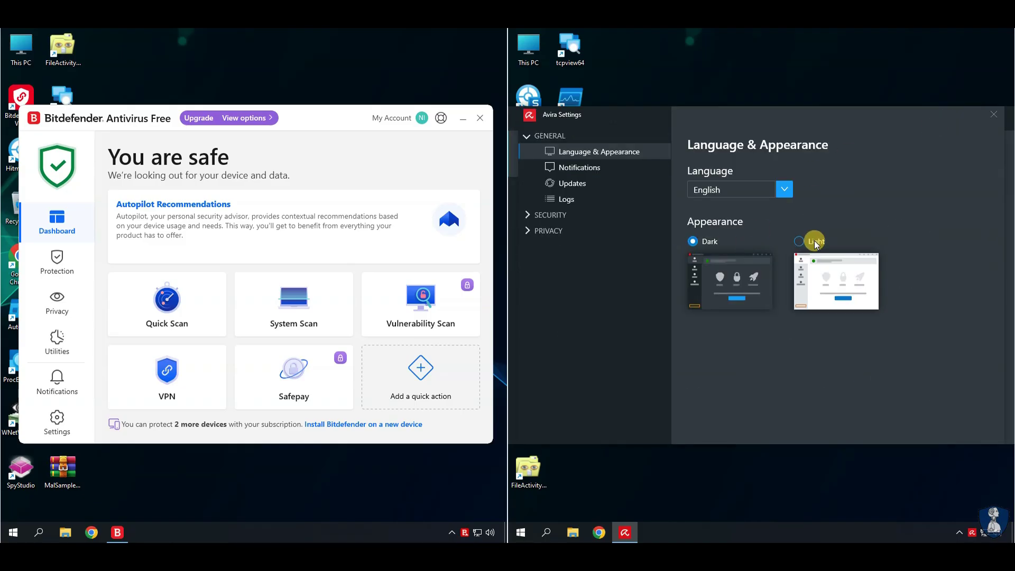
pyautogui.click(580, 167)
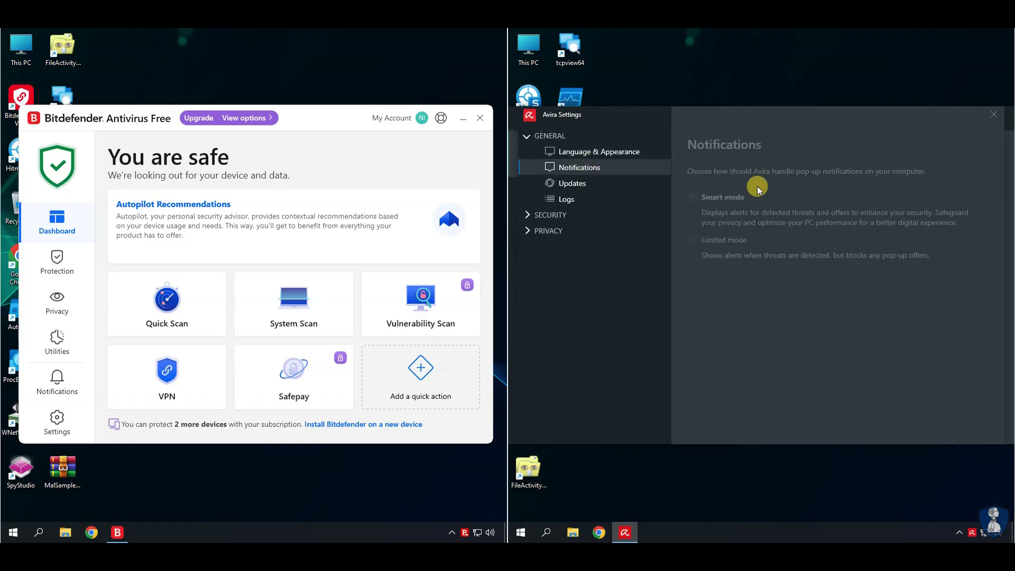
pyautogui.click(573, 186)
pyautogui.click(571, 201)
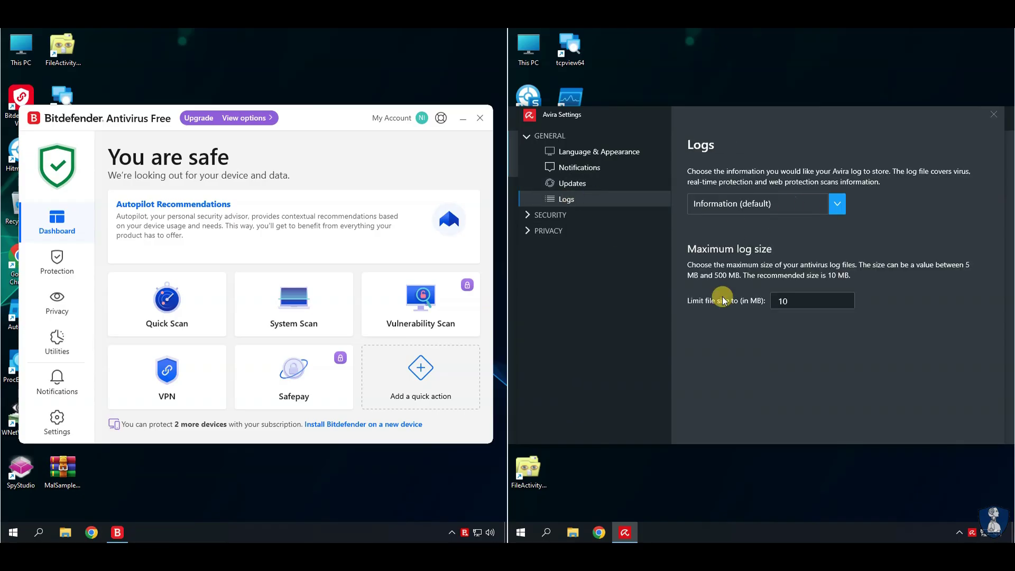
# - Review the Virus scan settings, from files and archives through excluded folders, excluded files and notifications
pyautogui.click(560, 217)
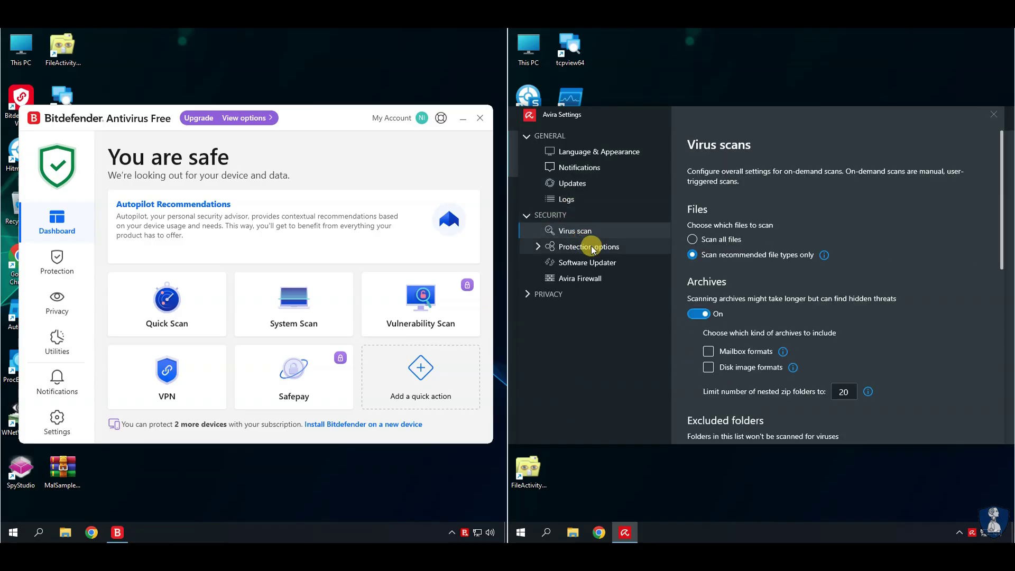
pyautogui.scroll(-1, 772, 215)
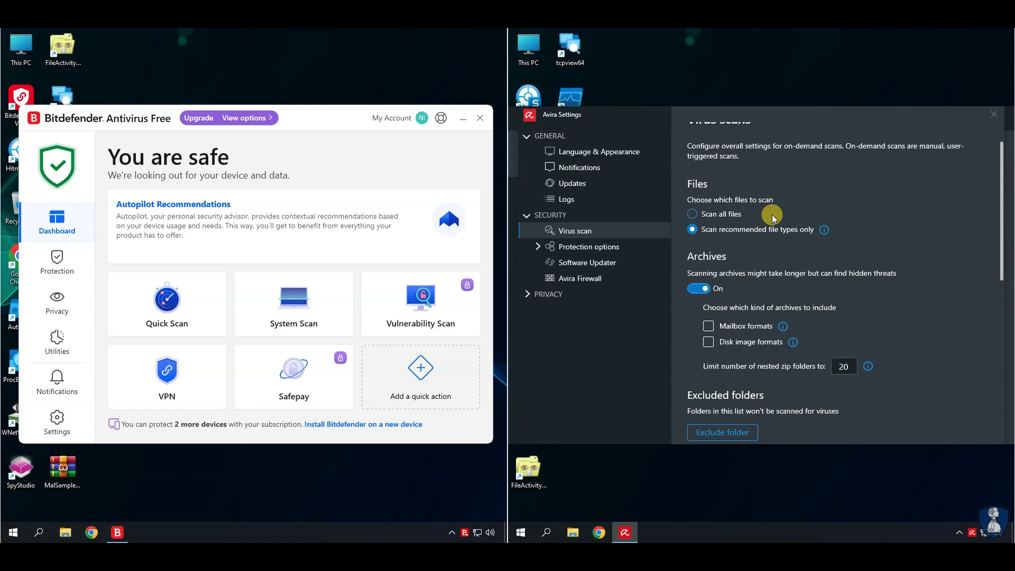
pyautogui.scroll(-10, 772, 215)
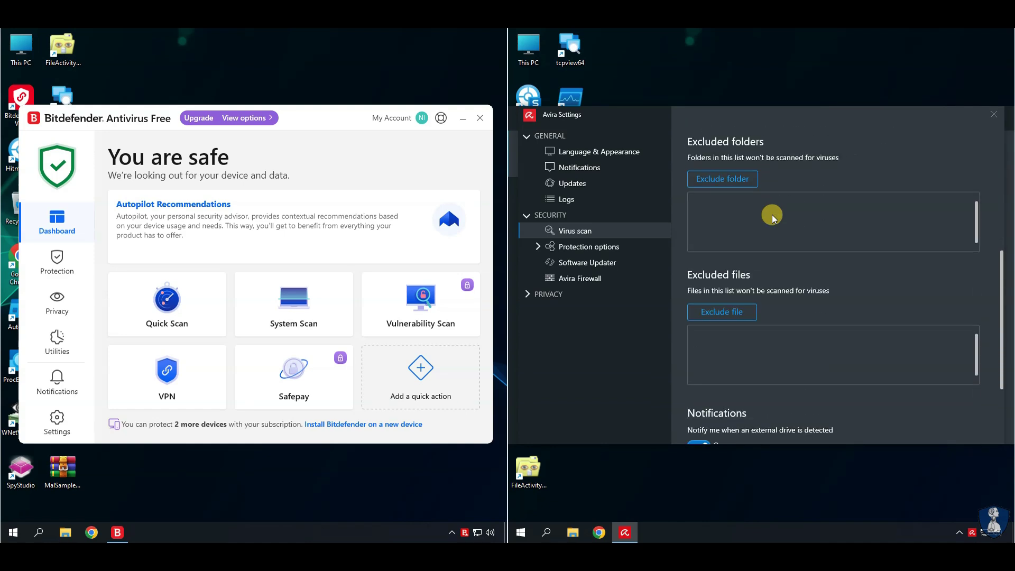
pyautogui.scroll(-3, 702, 369)
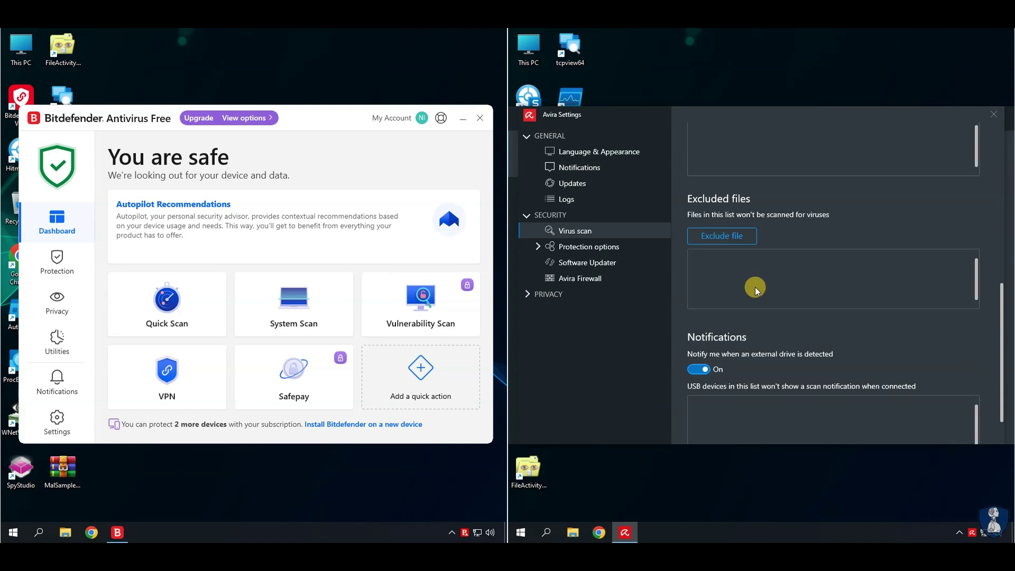
pyautogui.scroll(-1, 754, 287)
# - Review the Real-time protection and Web protection settings under Avira's protection options
pyautogui.click(537, 246)
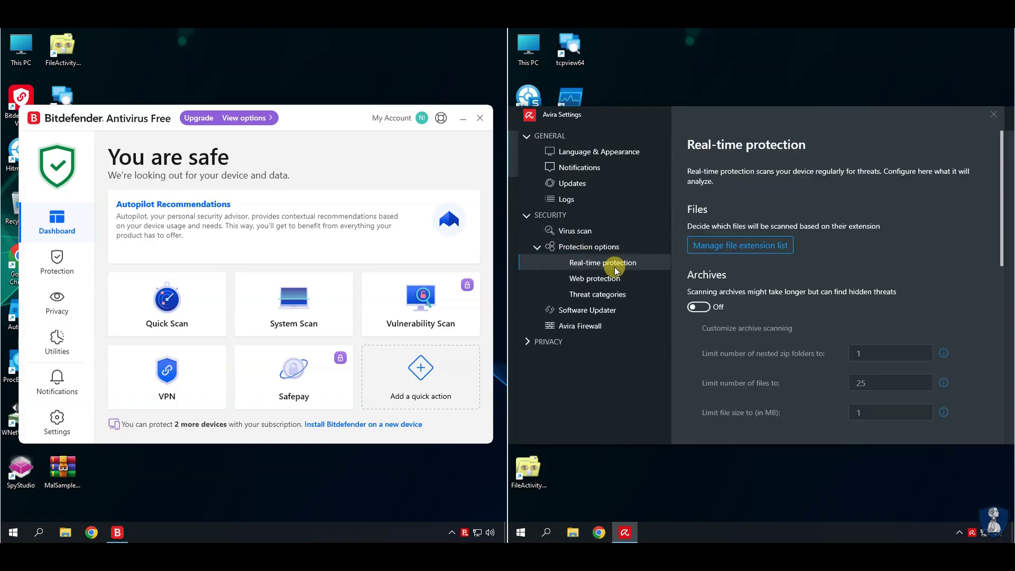
pyautogui.scroll(-15, 820, 217)
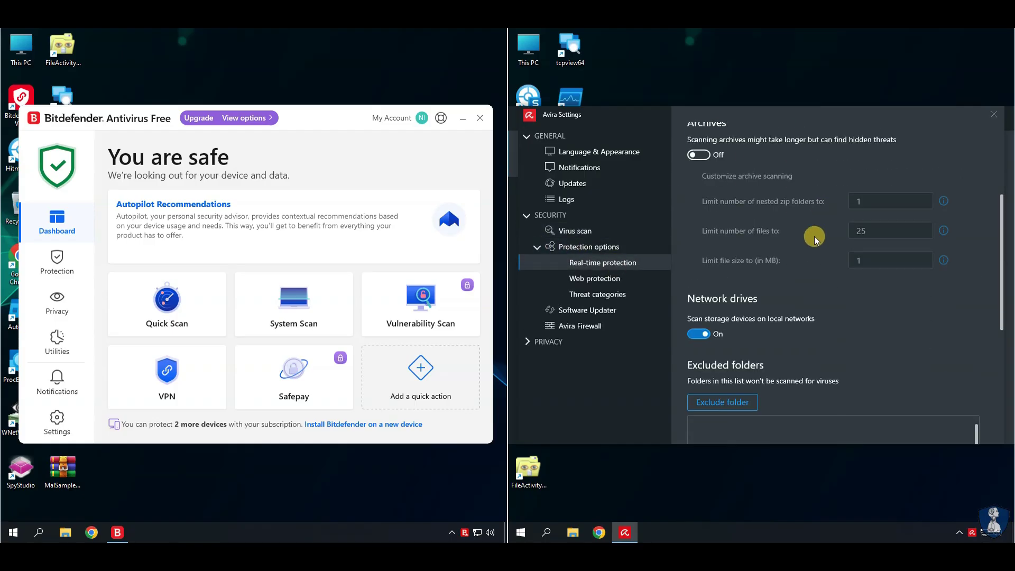
pyautogui.scroll(-1, 815, 239)
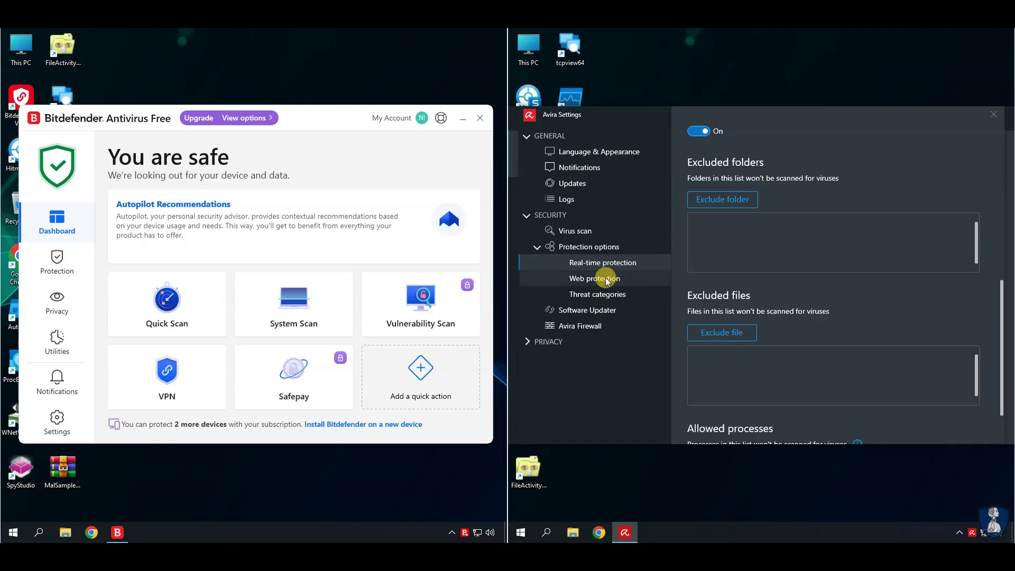
pyautogui.click(602, 280)
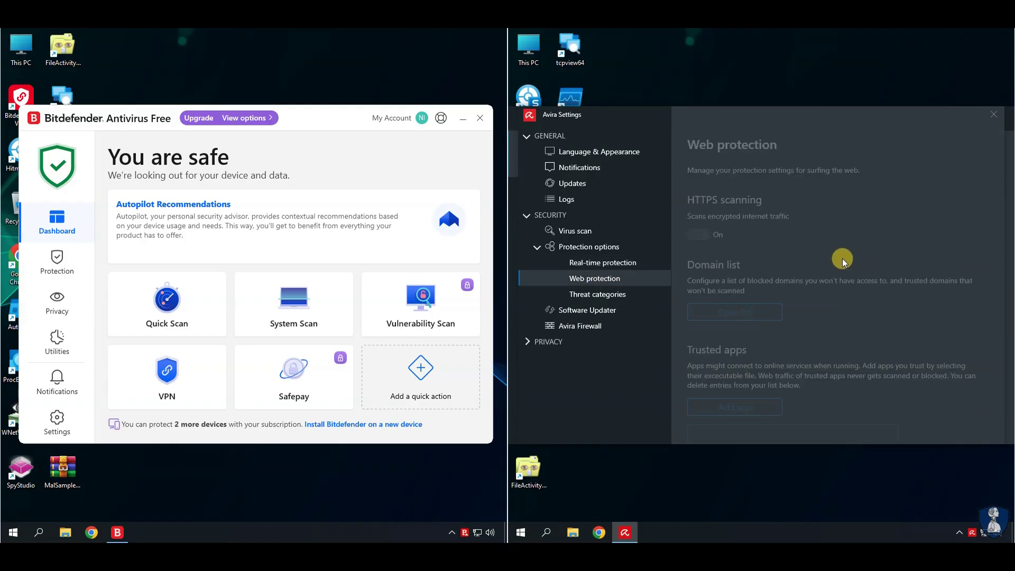
# - Examine the full list of Threat categories included in Avira's protection options
pyautogui.click(636, 294)
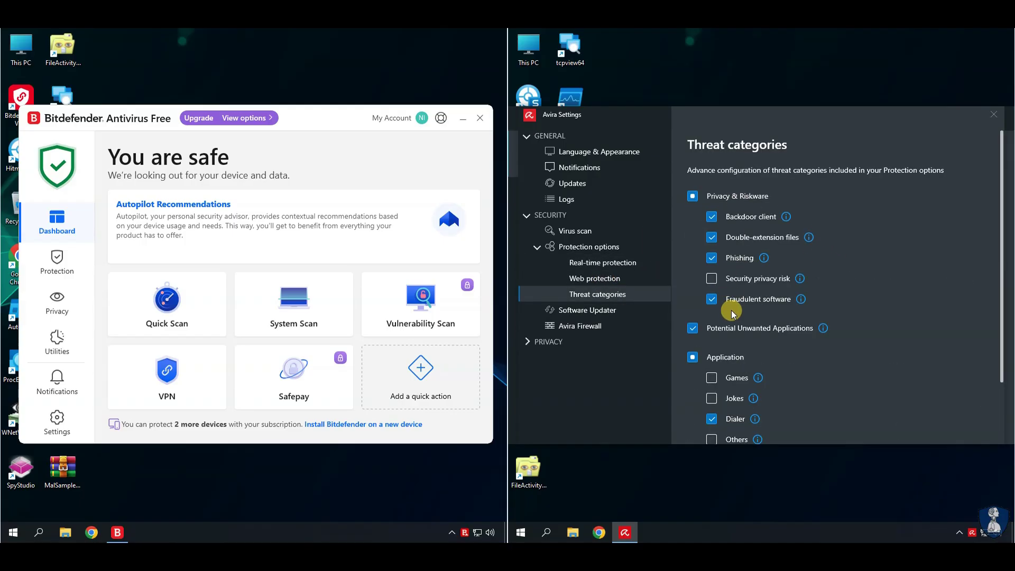
pyautogui.scroll(-1, 886, 251)
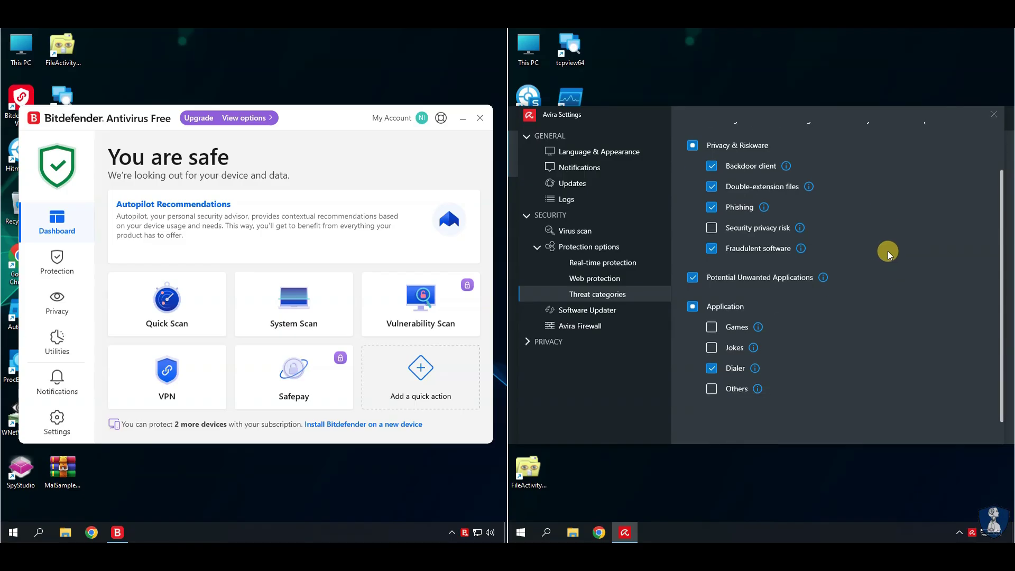
pyautogui.scroll(-1, 887, 252)
pyautogui.scroll(2, 887, 251)
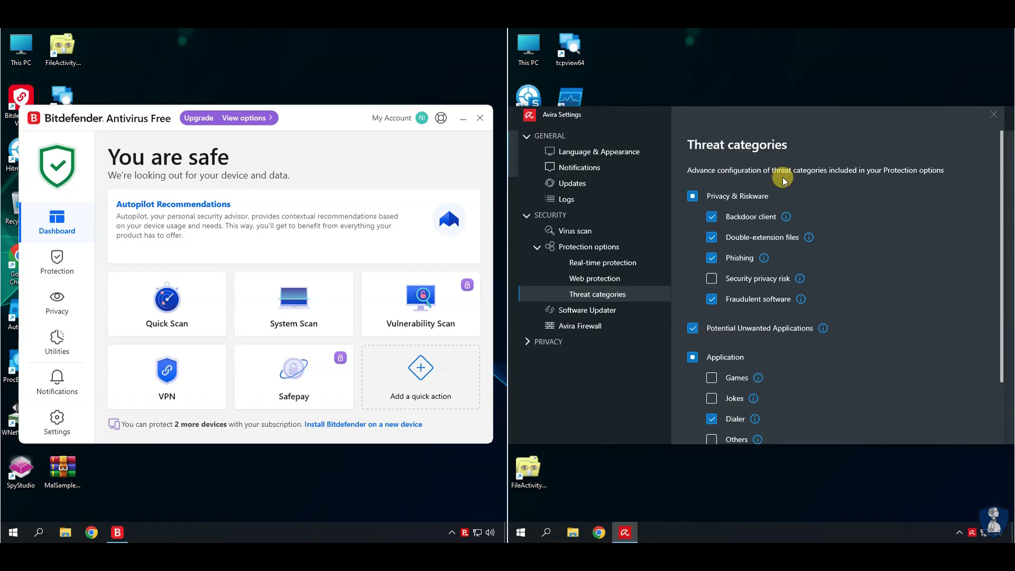
pyautogui.scroll(-2, 901, 326)
# - Try to turn on automatic updates in the Software Updater settings and dismiss the Avira Prime trial offer
pyautogui.click(572, 312)
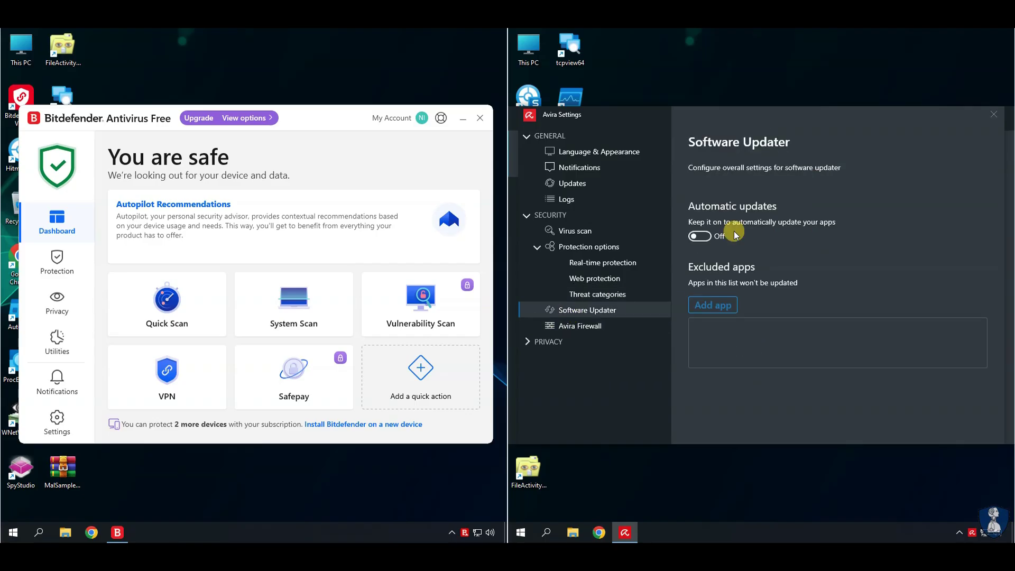
pyautogui.click(699, 236)
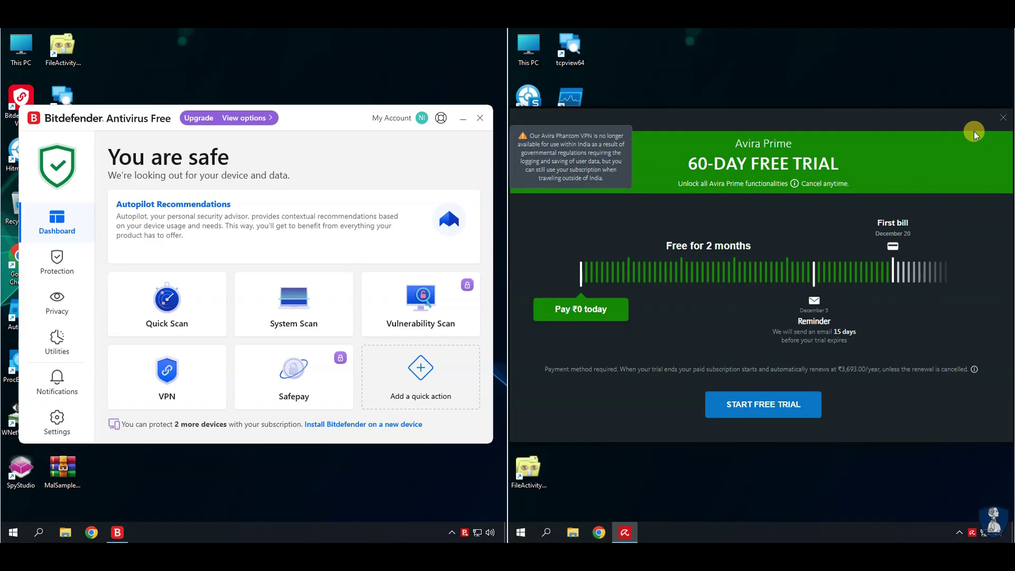
pyautogui.click(1003, 118)
# - Review the Avira Firewall and Identity Assistant settings, then return to Language & Appearance
pyautogui.click(572, 216)
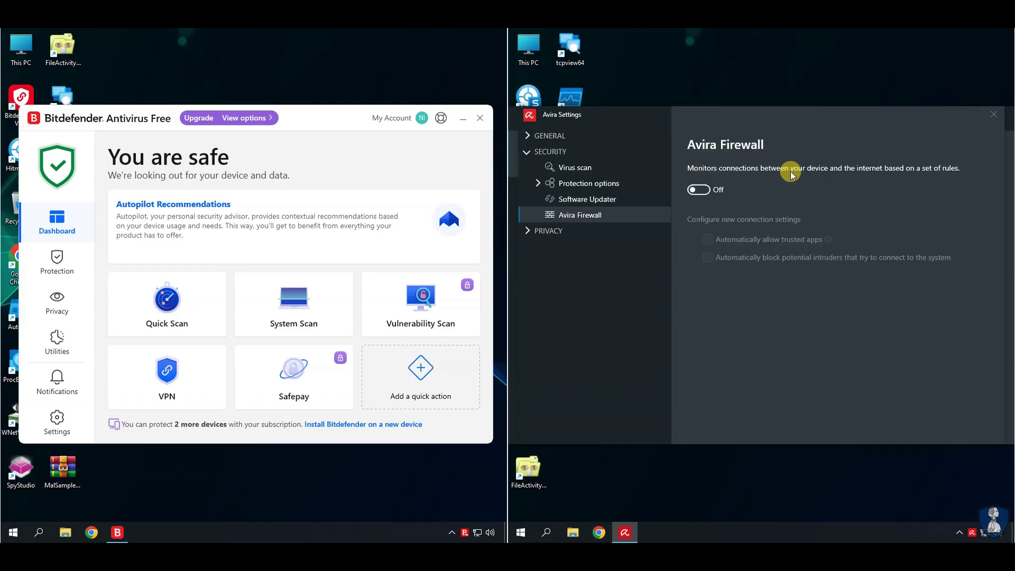
pyautogui.click(528, 231)
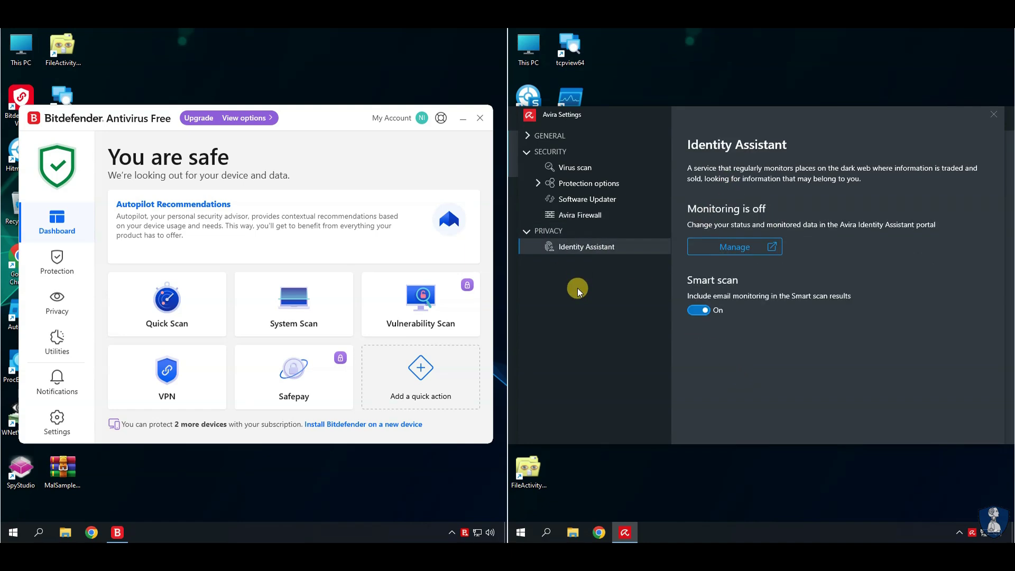
pyautogui.click(527, 135)
pyautogui.click(581, 152)
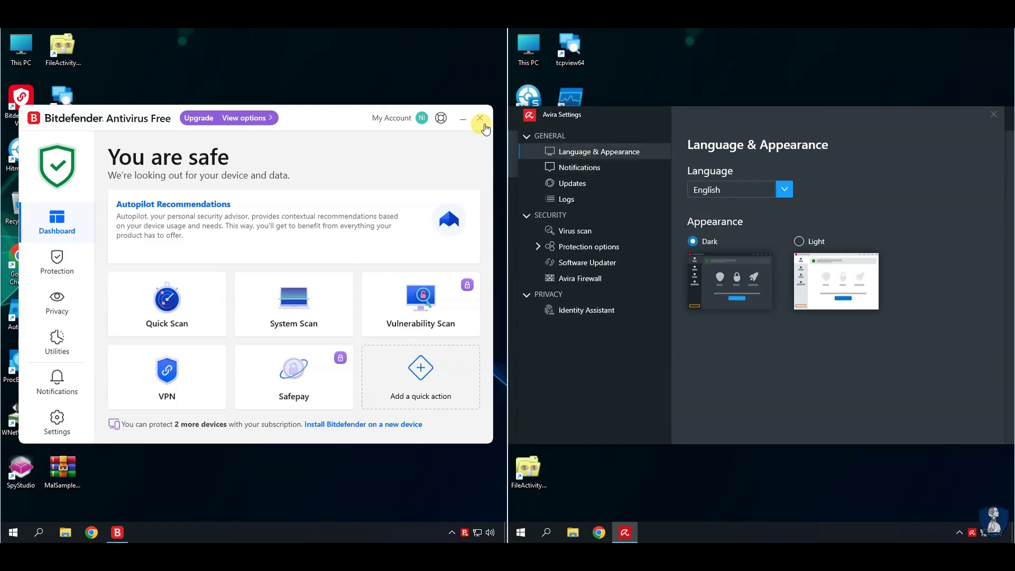
# - Close the Avira settings and run a check for antivirus updates from the Status page
pyautogui.click(993, 114)
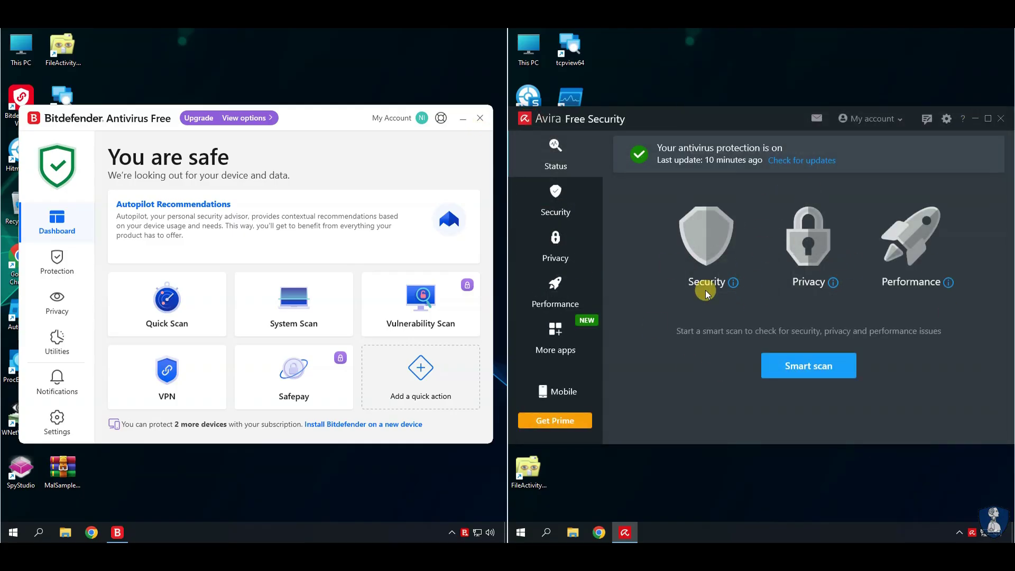
pyautogui.click(801, 160)
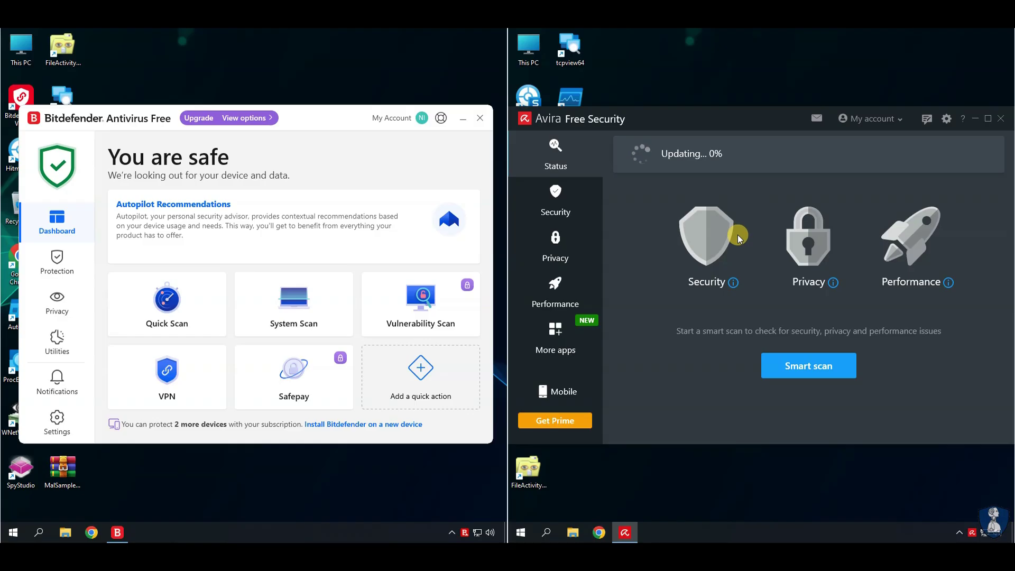
# - Turn off Bitdefender Shield in the advanced Antivirus settings and minimize the Bitdefender window
pyautogui.click(57, 260)
pyautogui.scroll(3, 233, 303)
pyautogui.click(150, 291)
pyautogui.click(217, 195)
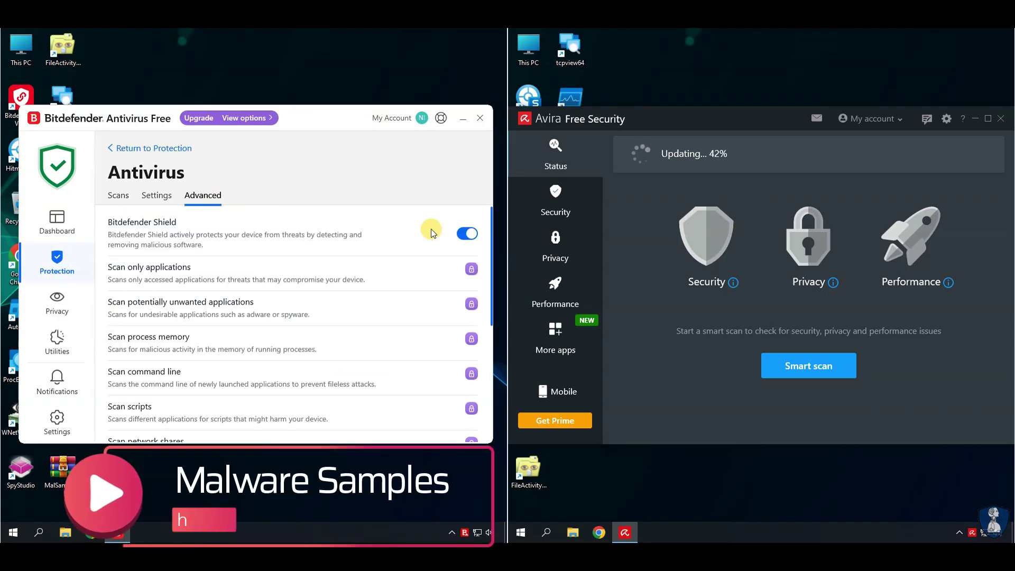
pyautogui.click(466, 233)
pyautogui.click(211, 280)
pyautogui.click(208, 404)
pyautogui.click(212, 323)
pyautogui.click(57, 221)
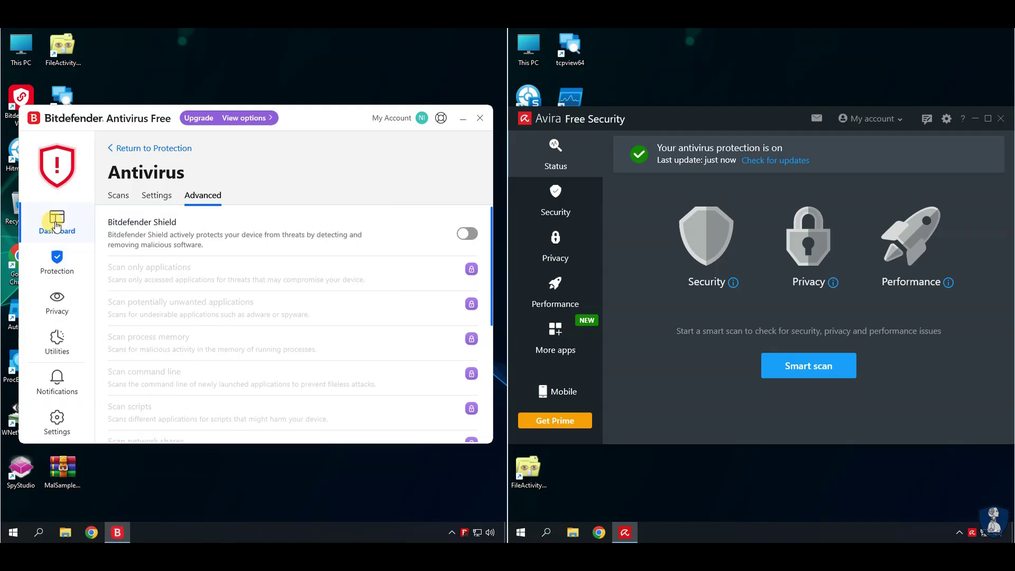
pyautogui.click(467, 117)
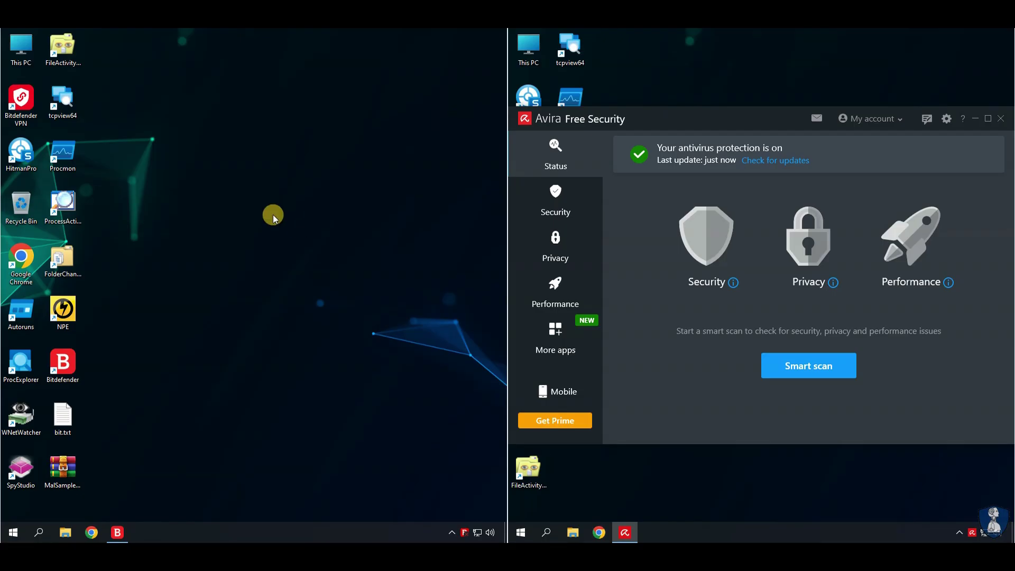
# - Extract MalSamples.rar to the desktop, entering the archive password
pyautogui.rightClick(45, 491)
pyautogui.click(148, 285)
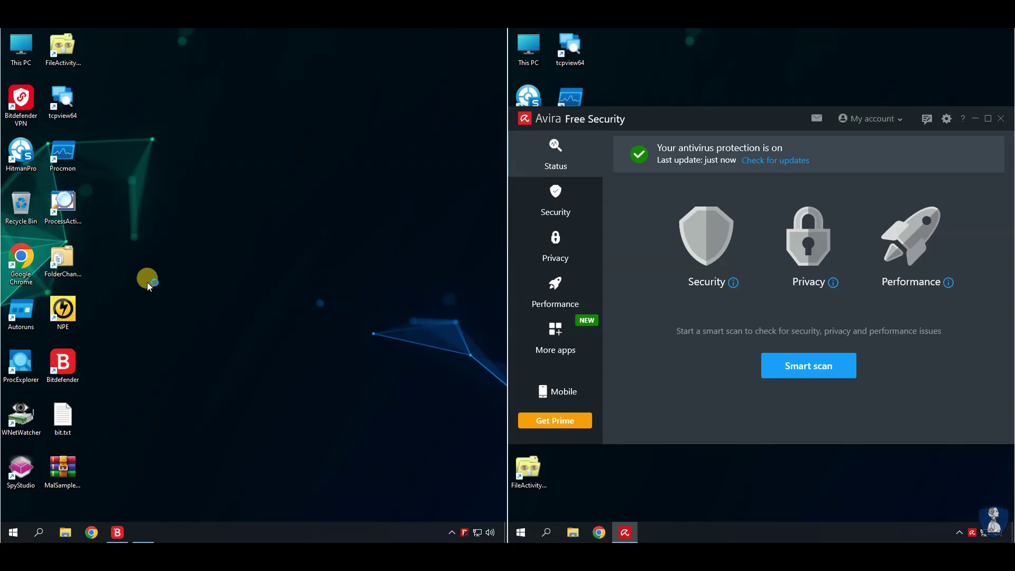
pyautogui.write('infected')
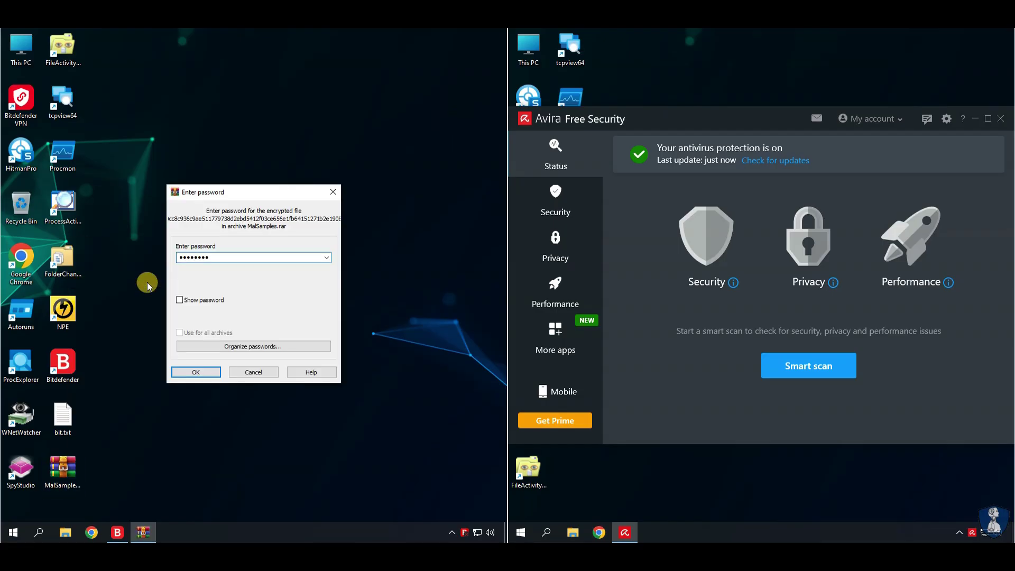
pyautogui.press('Return')
# - Turn off Avira's real-time protection for 24 hours in the Security protection options and minimize the Avira window
pyautogui.click(553, 194)
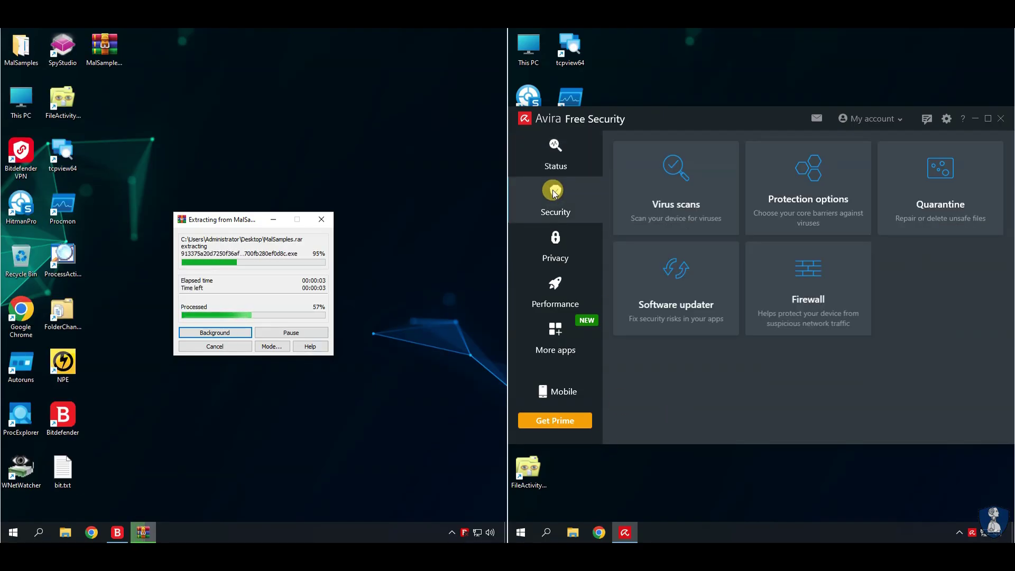
pyautogui.click(829, 183)
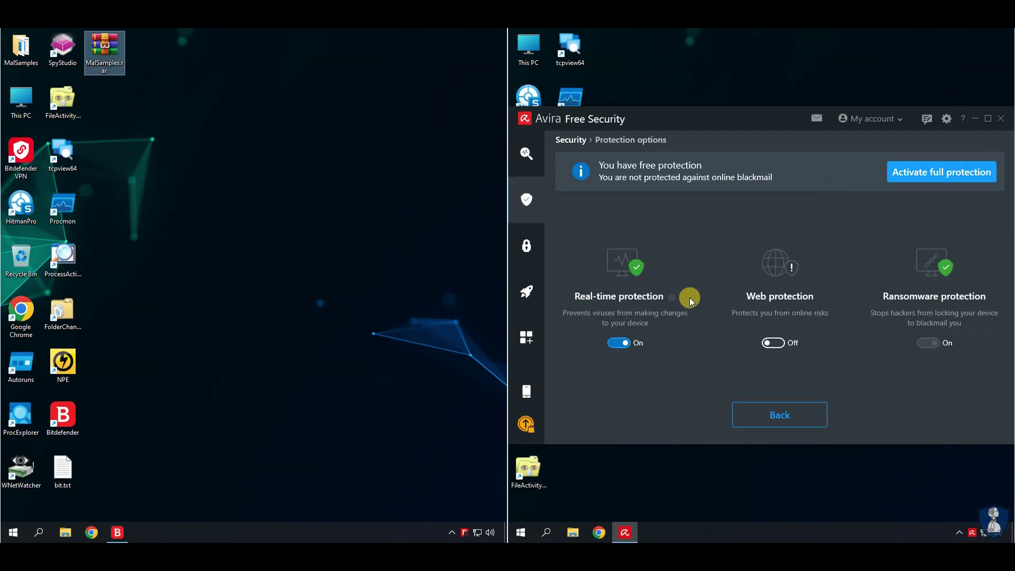
pyautogui.click(617, 344)
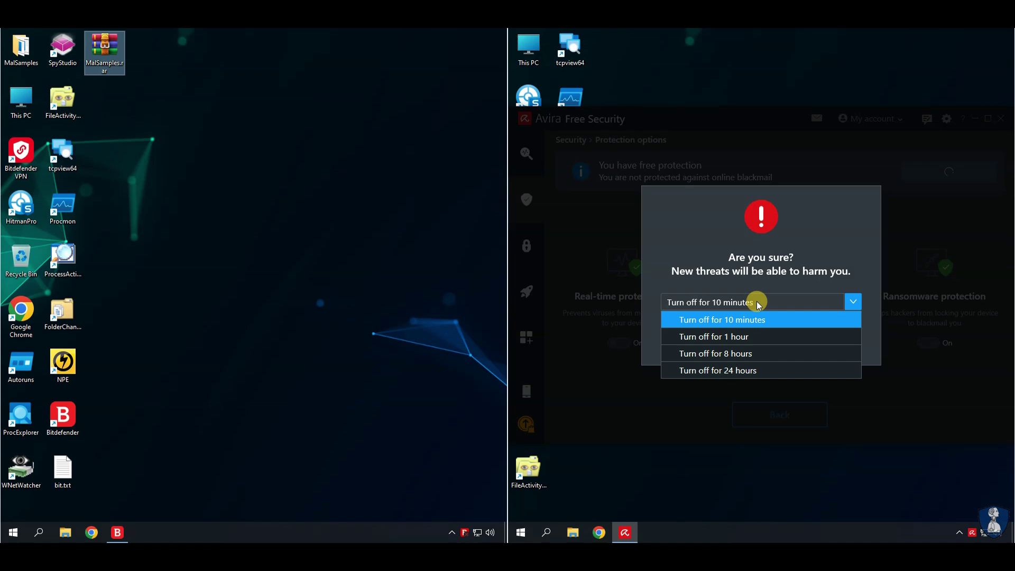
pyautogui.click(741, 370)
pyautogui.click(729, 340)
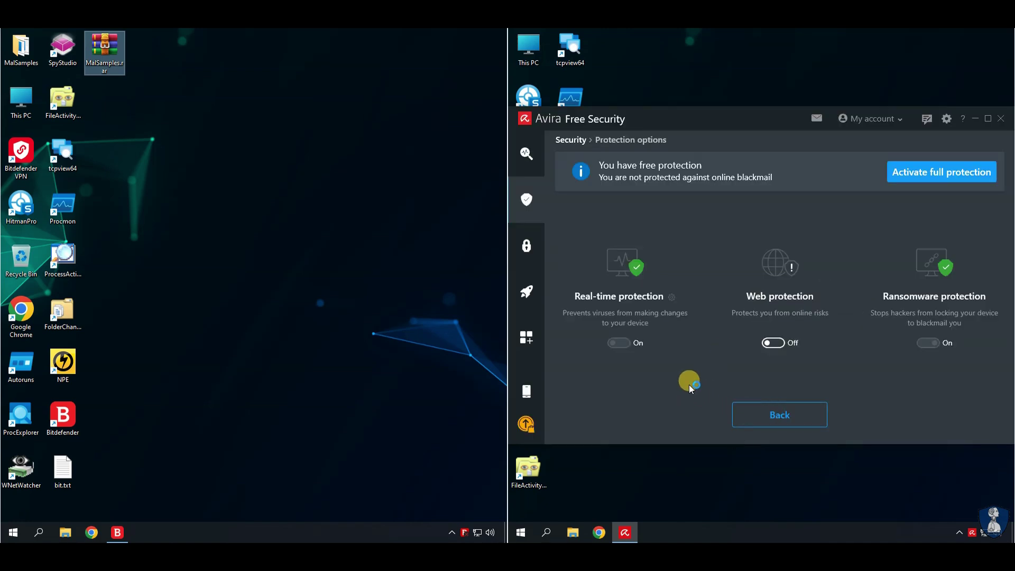
pyautogui.click(776, 414)
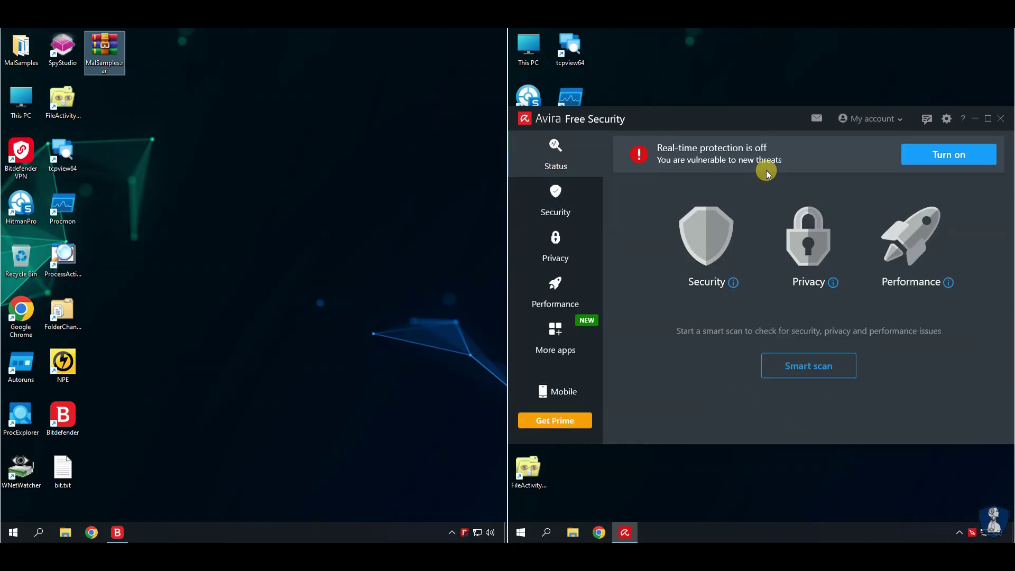
pyautogui.click(976, 118)
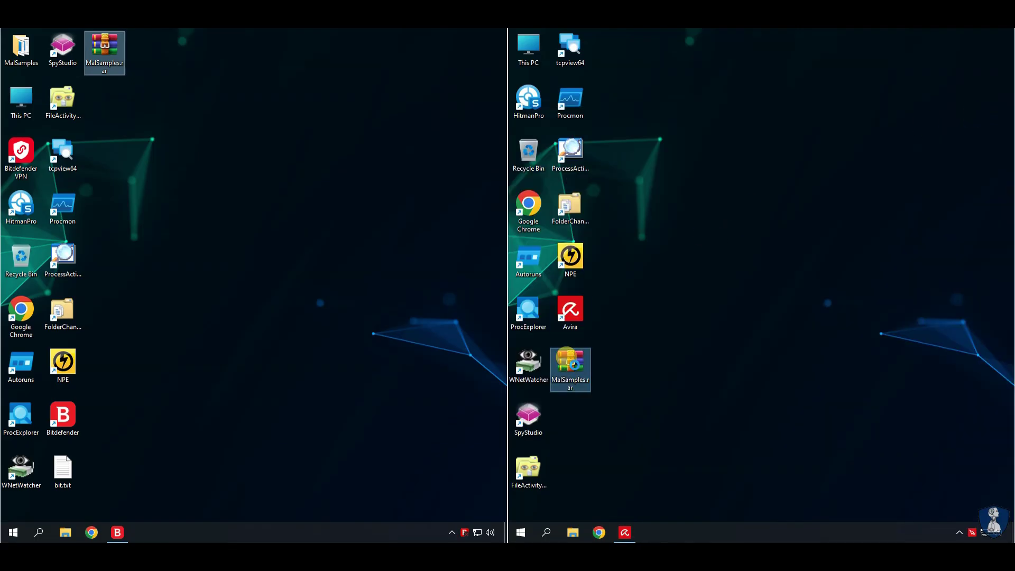
# - Extract MalSamples.rar to the desktop of the Avira machine, entering the archive password
pyautogui.rightClick(569, 364)
pyautogui.click(634, 164)
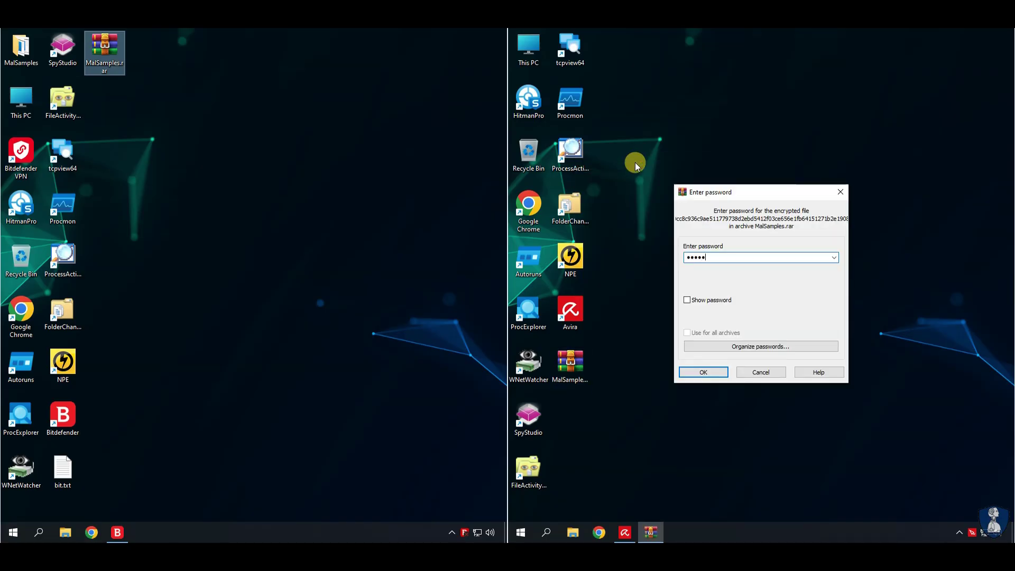
pyautogui.click(703, 372)
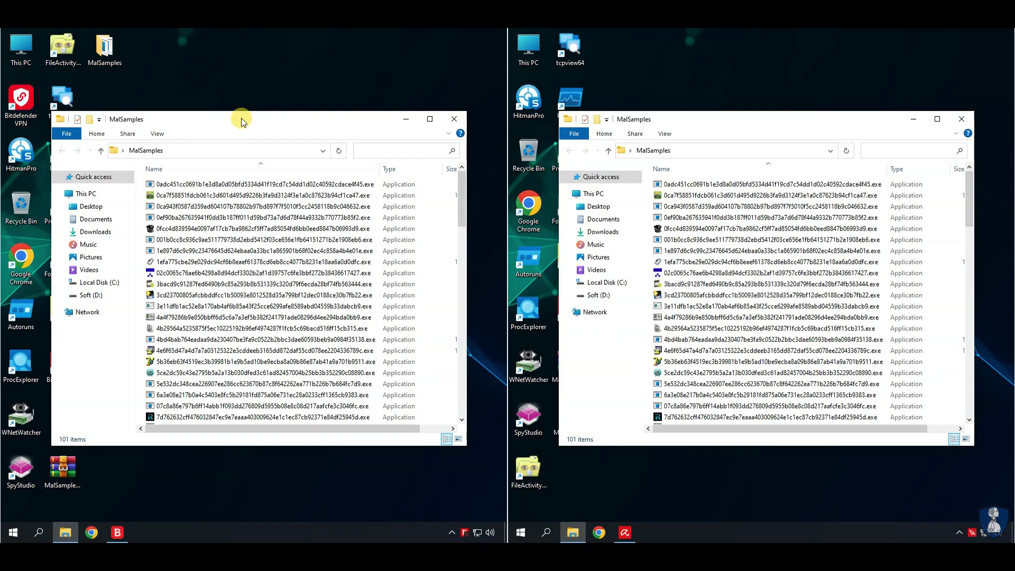
# - Look through the MalSamples folder's file list down to MalTester2.exe on both machines, then close both folder windows
pyautogui.scroll(-20, 359, 275)
pyautogui.scroll(-3, 360, 274)
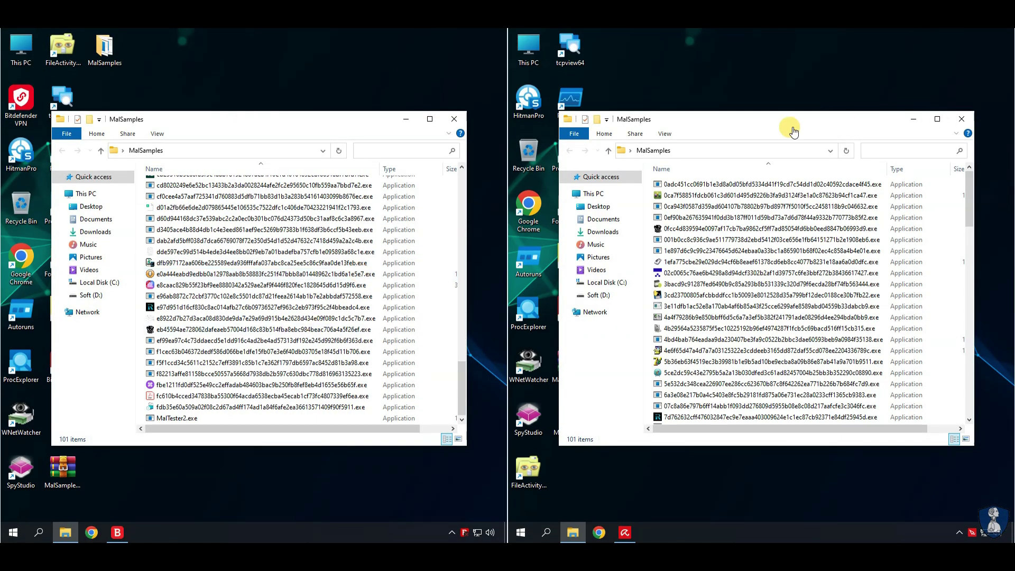
pyautogui.scroll(-15, 739, 395)
pyautogui.scroll(-10, 738, 396)
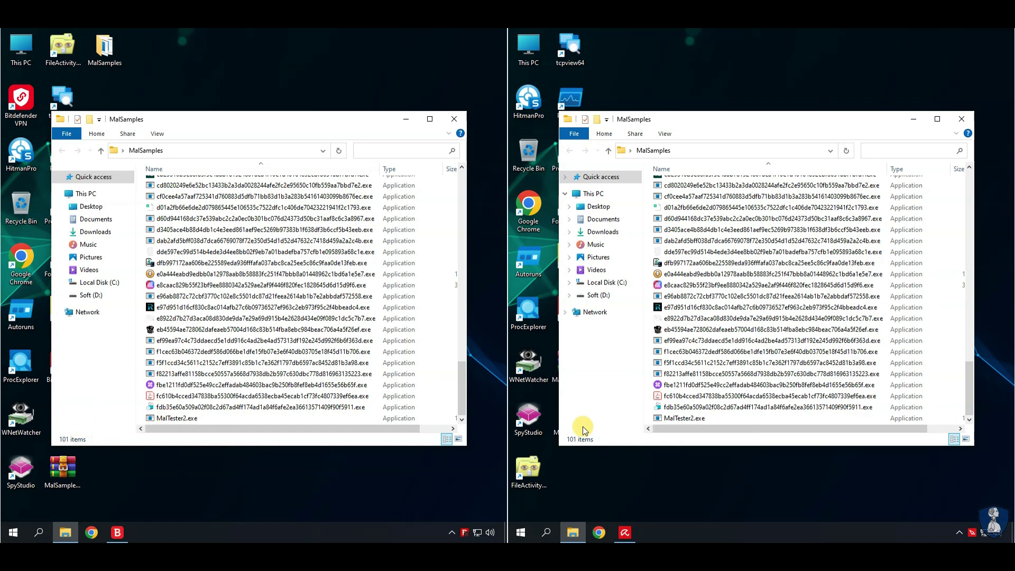
pyautogui.click(454, 119)
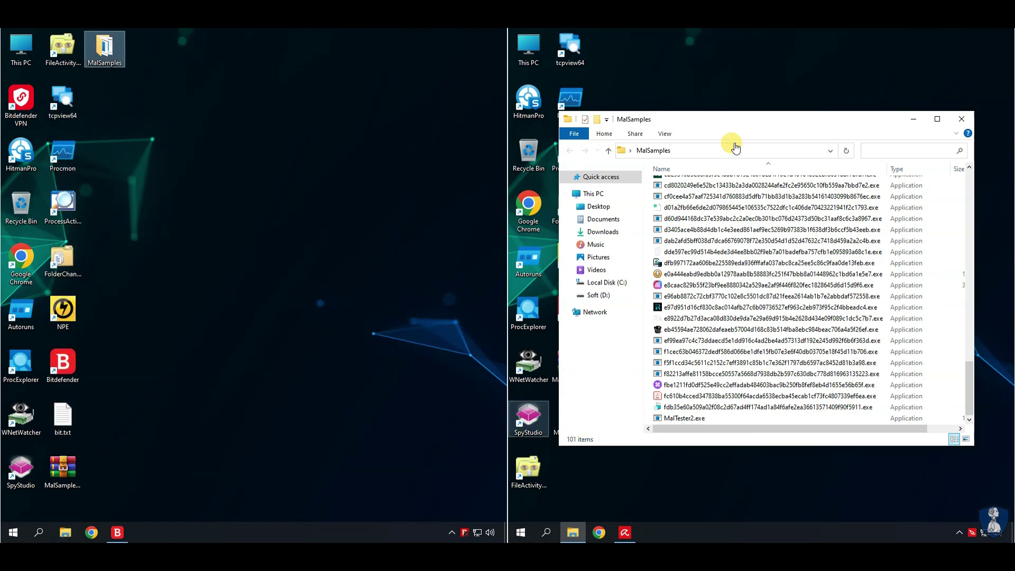
pyautogui.click(961, 120)
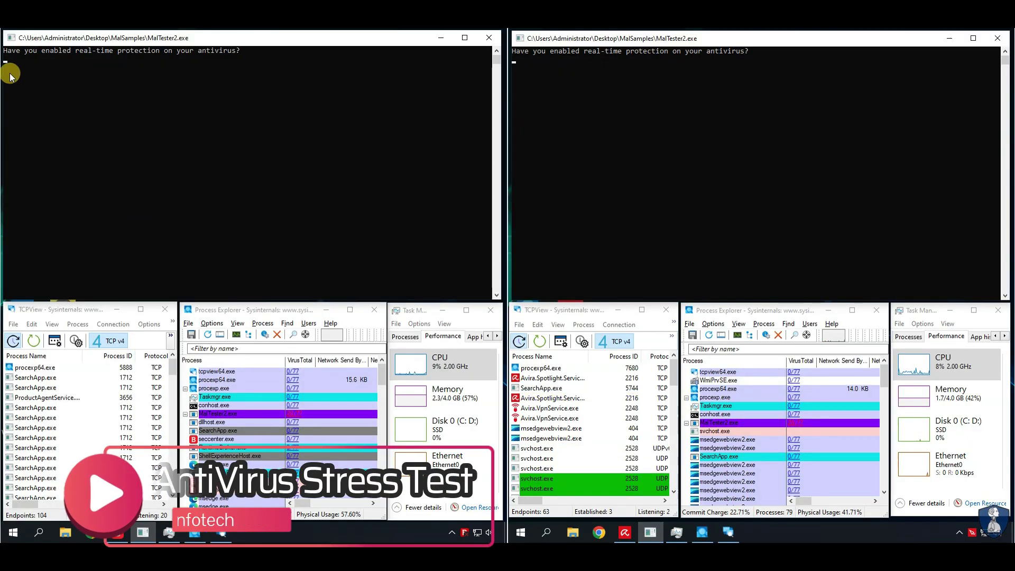
# - Examine the TCPView, Process Explorer and Task Manager windows on both machines, including the Memory performance entries
pyautogui.click(75, 311)
pyautogui.click(286, 310)
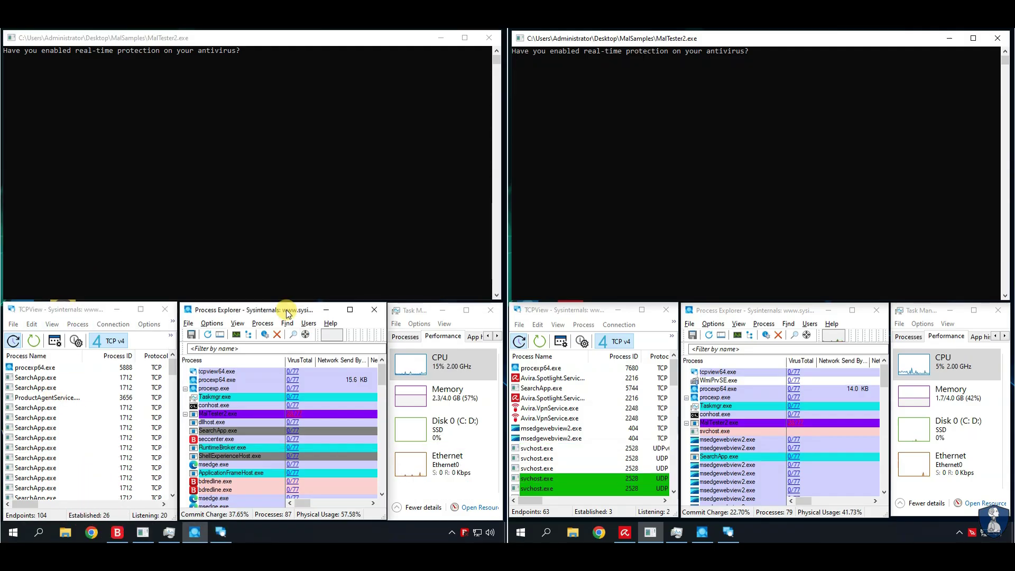
pyautogui.click(413, 313)
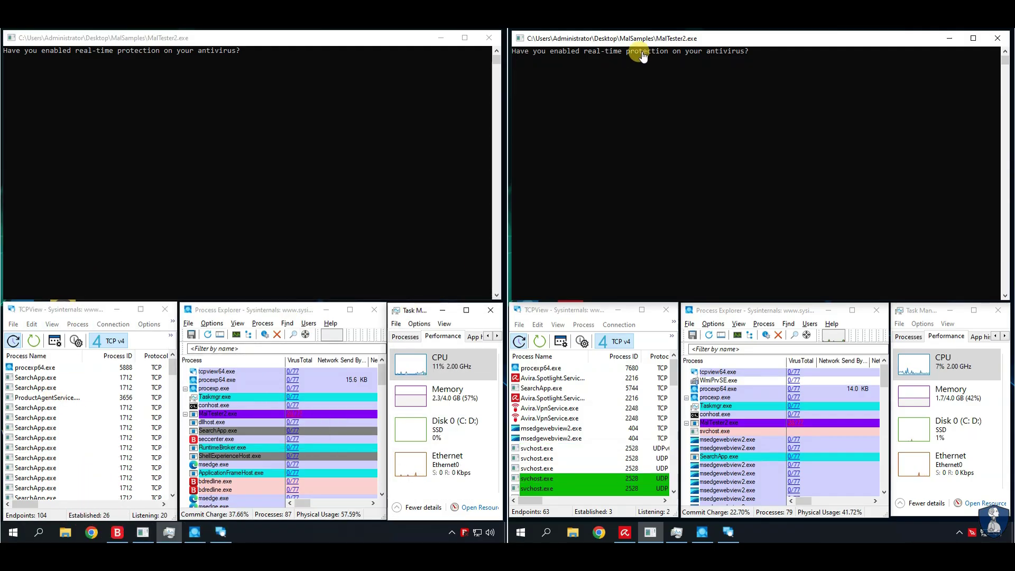
pyautogui.click(559, 312)
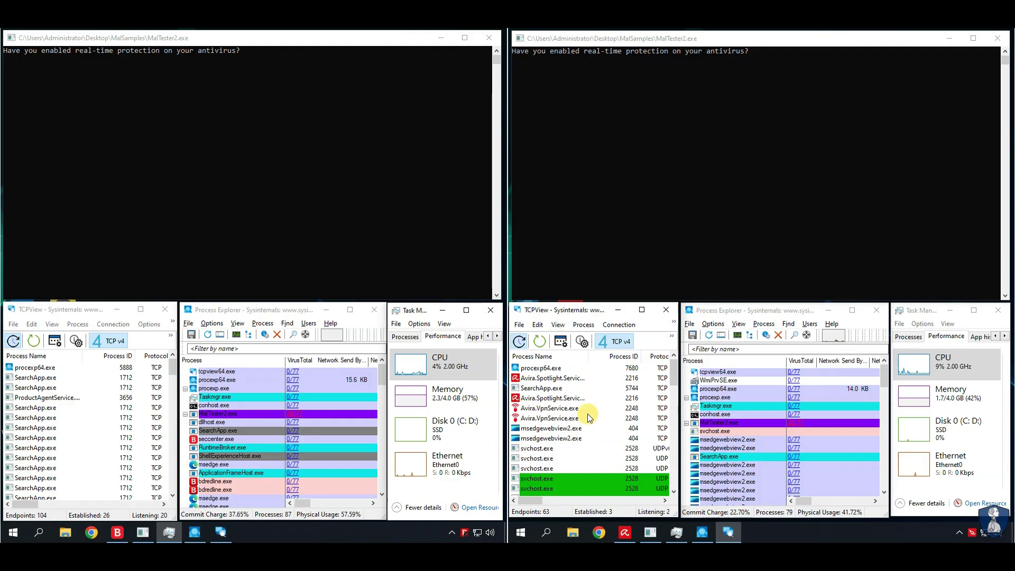
pyautogui.click(743, 311)
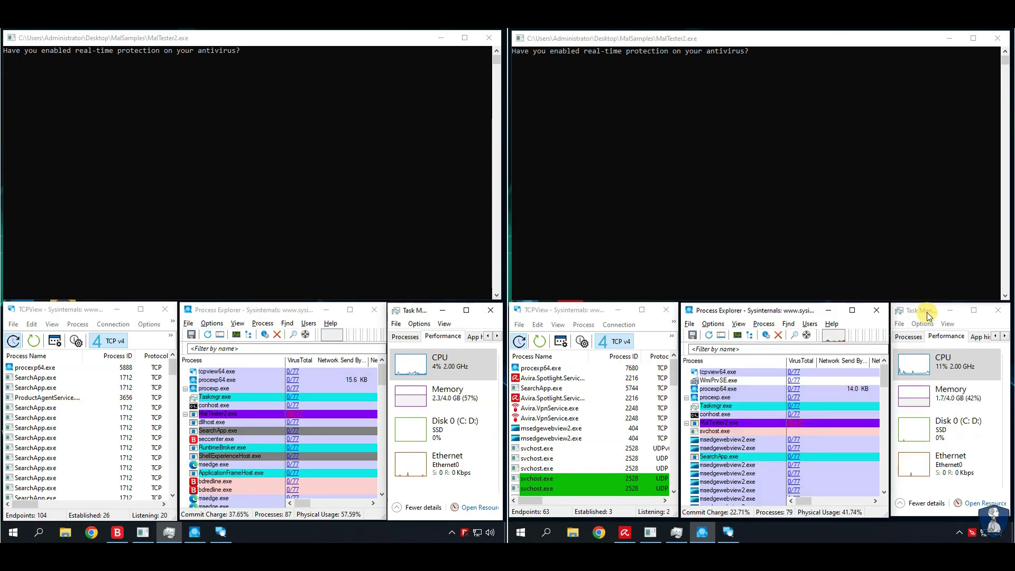
pyautogui.click(928, 316)
pyautogui.click(945, 403)
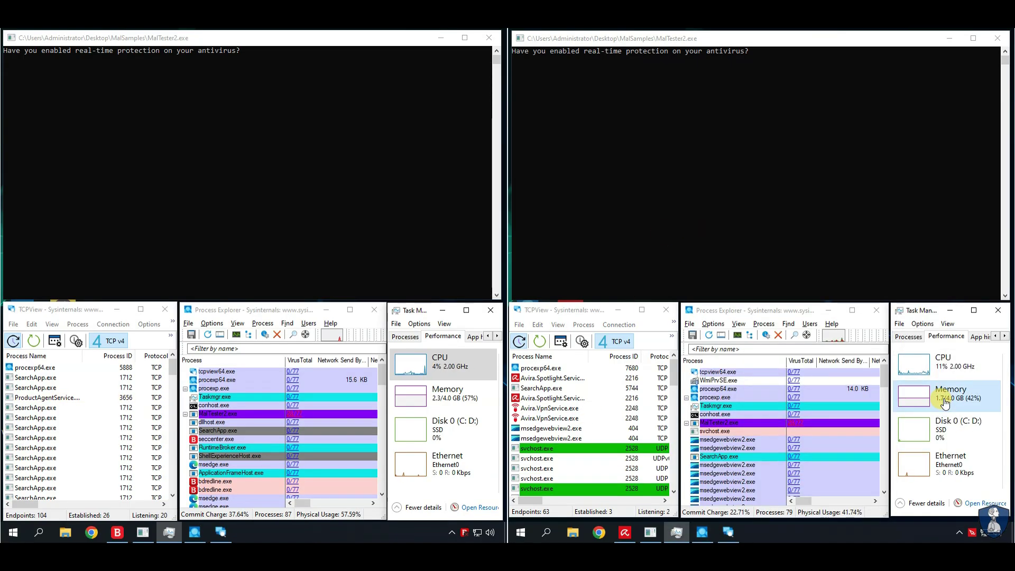
pyautogui.click(442, 398)
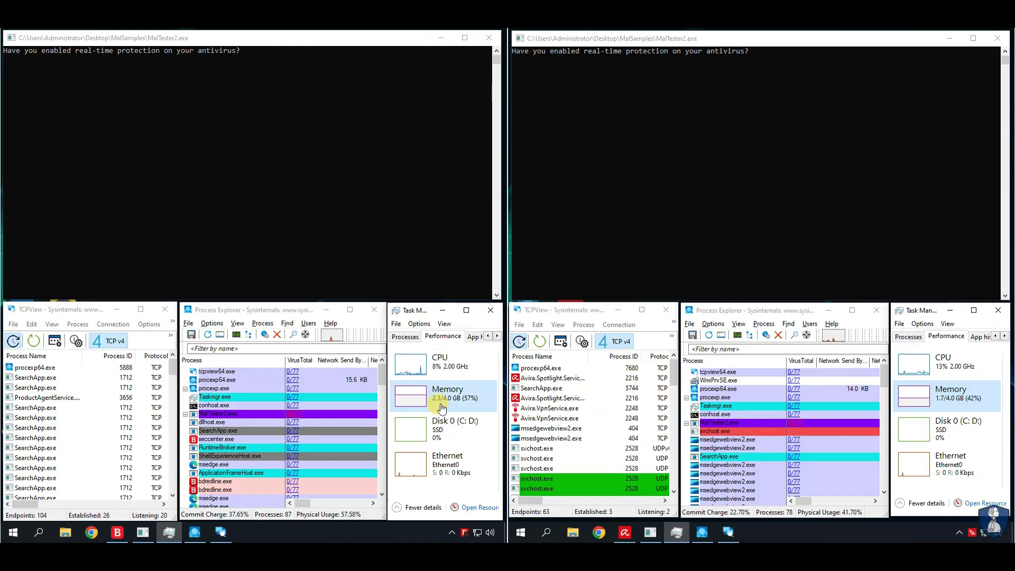
pyautogui.click(384, 368)
pyautogui.click(884, 366)
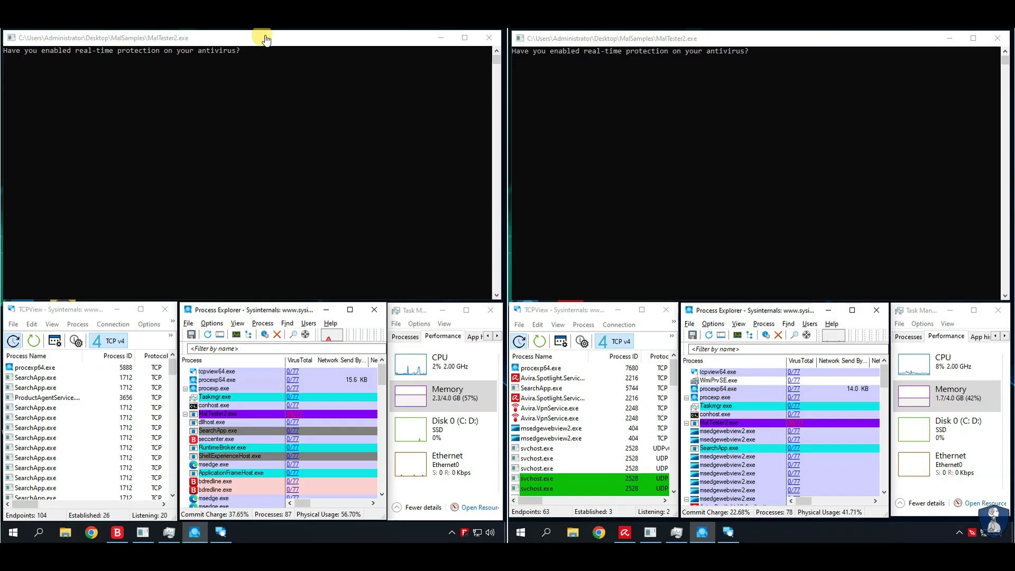
# - Turn protection back on in Bitdefender and real-time protection in Avira, then close both antivirus windows
pyautogui.click(117, 532)
pyautogui.click(450, 219)
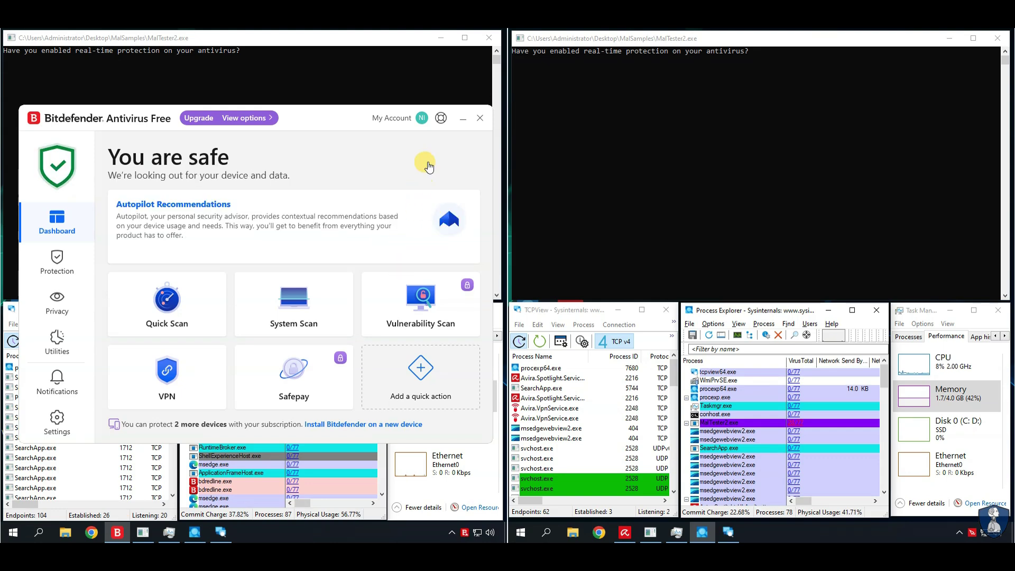
pyautogui.click(625, 532)
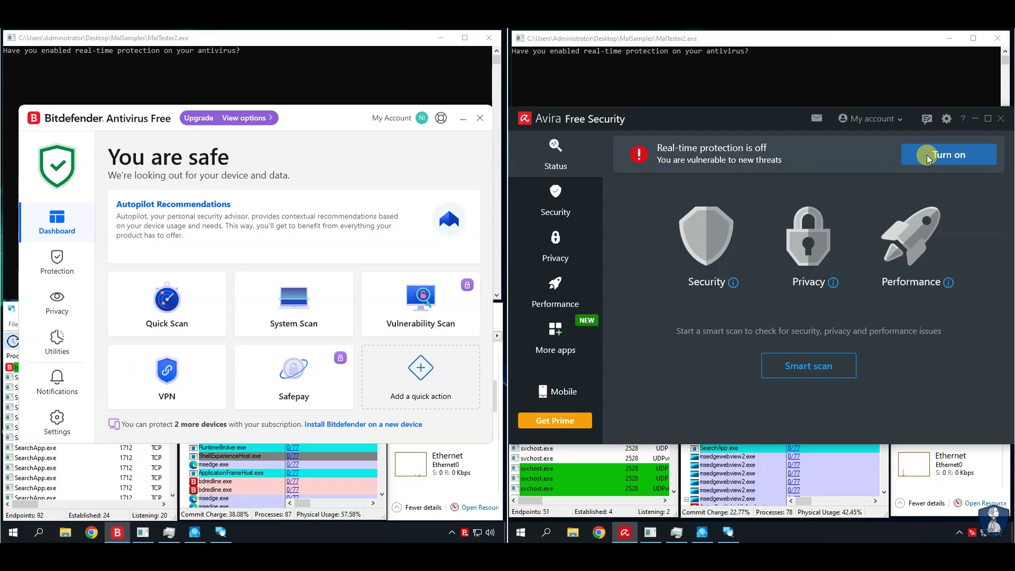
pyautogui.click(948, 159)
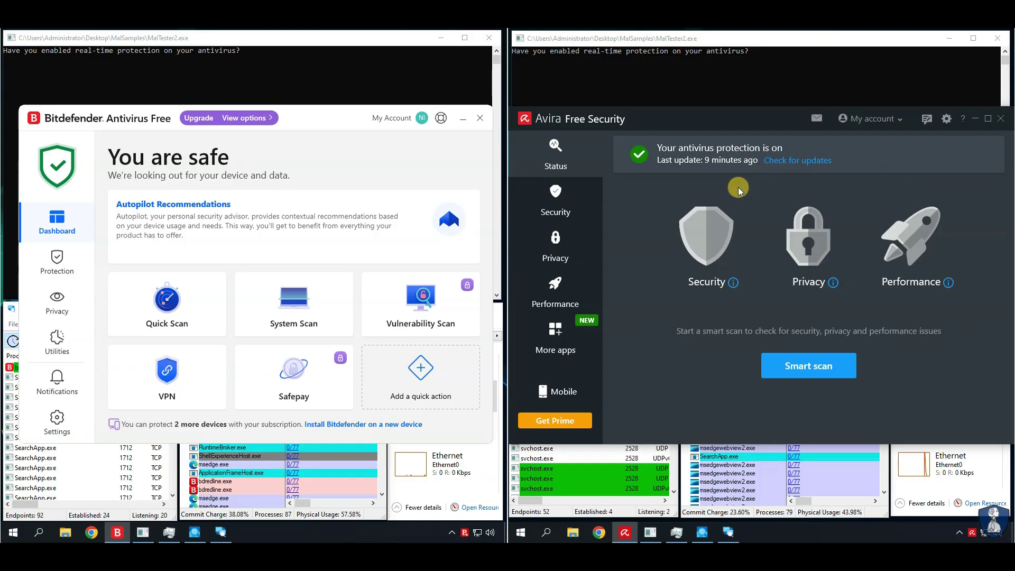
pyautogui.click(1002, 124)
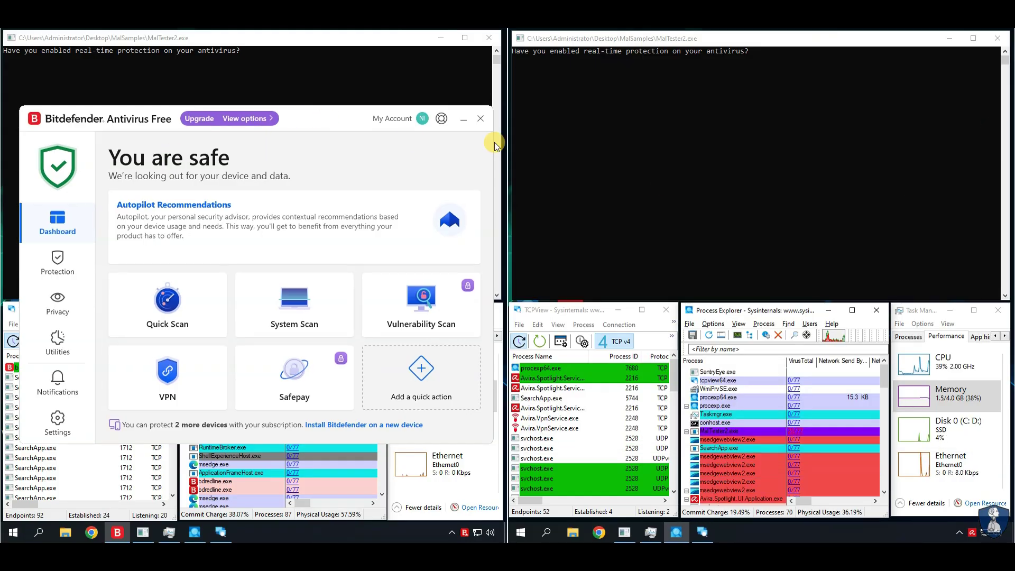
pyautogui.click(480, 118)
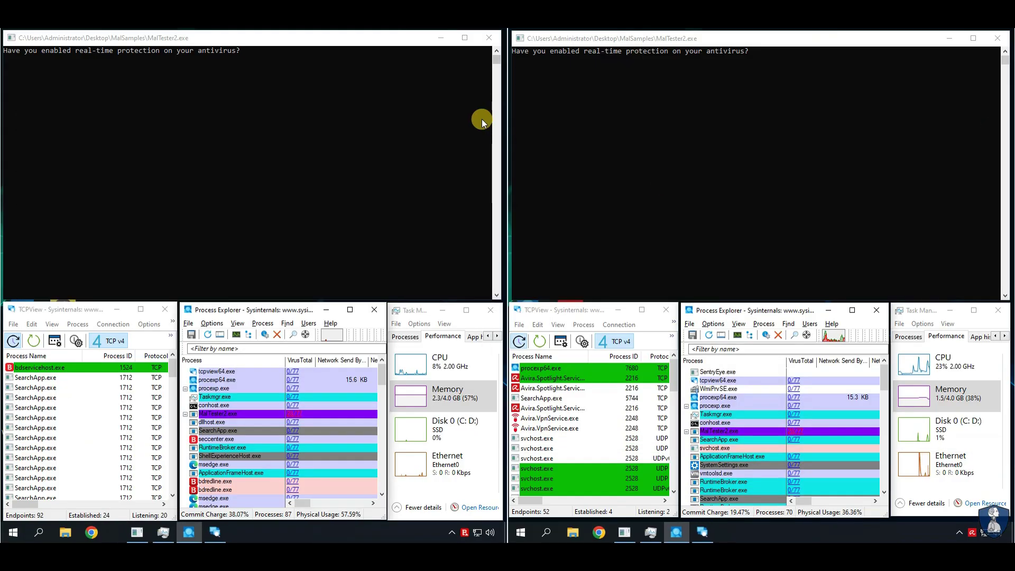
# - Start the MalTester2.exe test on both machines by answering "y" to the real-time protection question
pyautogui.click(263, 38)
pyautogui.write('y')
pyautogui.press('Return')
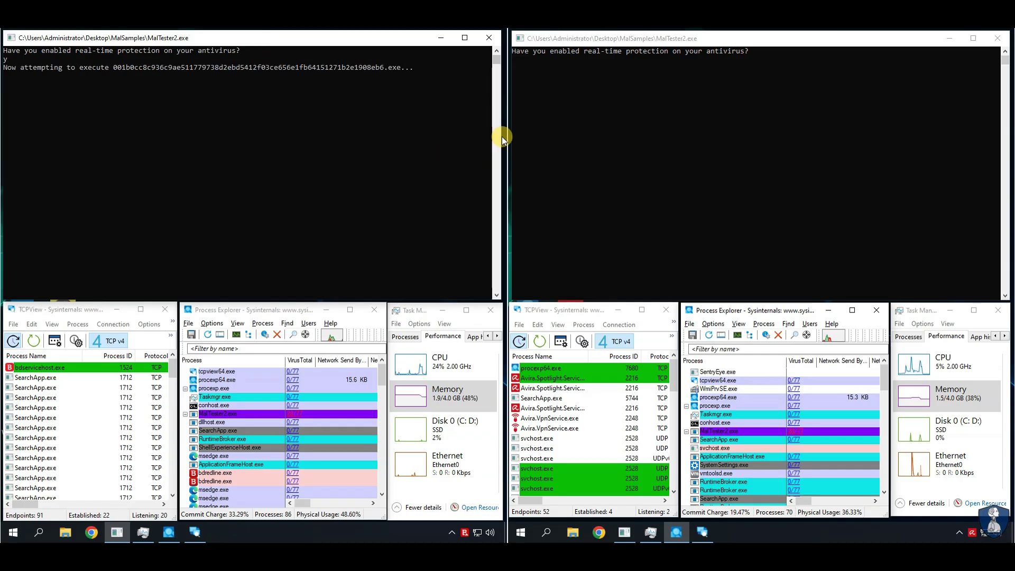
pyautogui.click(716, 39)
pyautogui.write('y')
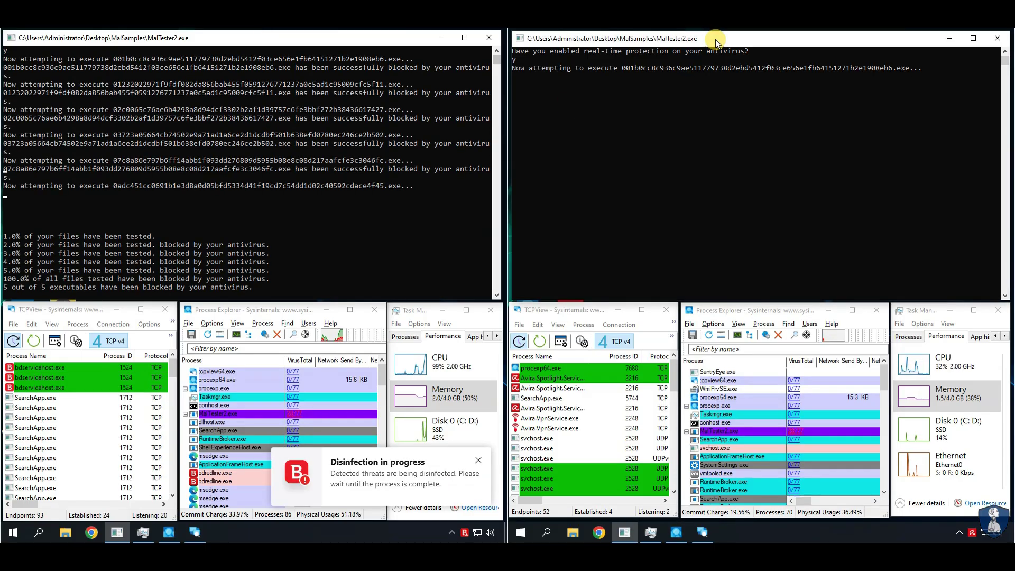
pyautogui.press('Return')
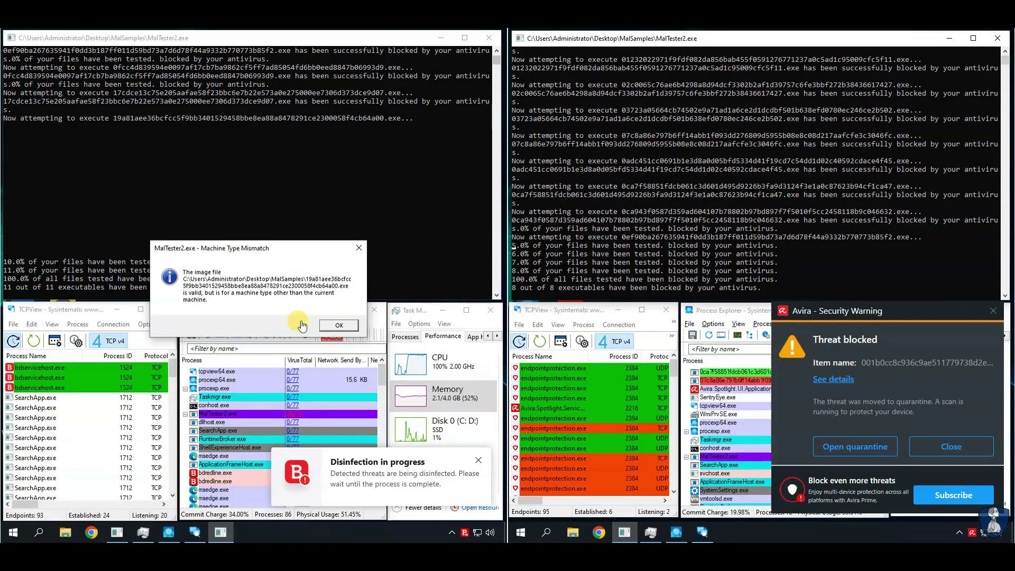
# - Dismiss the Machine Type Mismatch message on the Bitdefender machine and Avira's threat warning
pyautogui.click(339, 325)
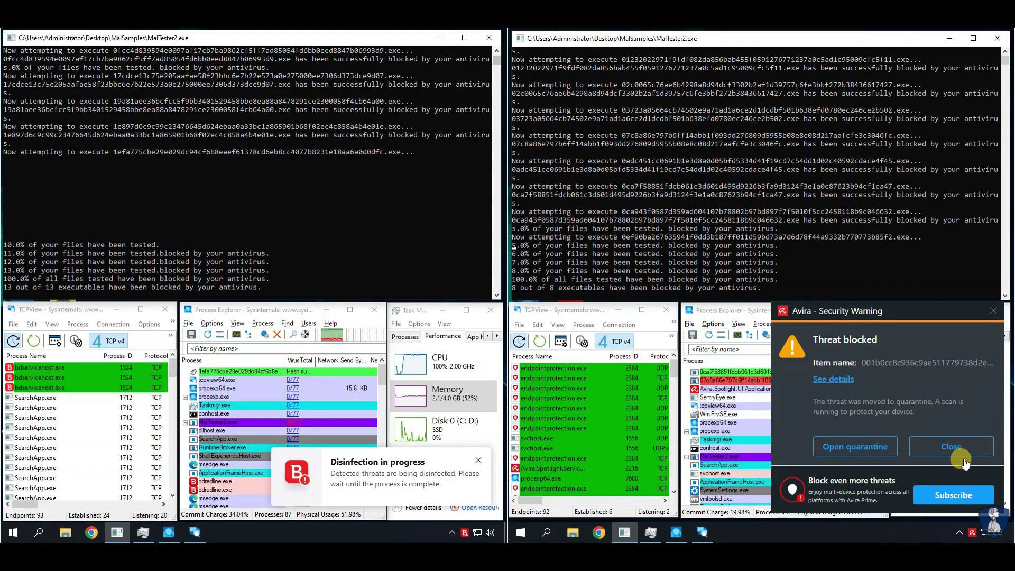
pyautogui.click(951, 448)
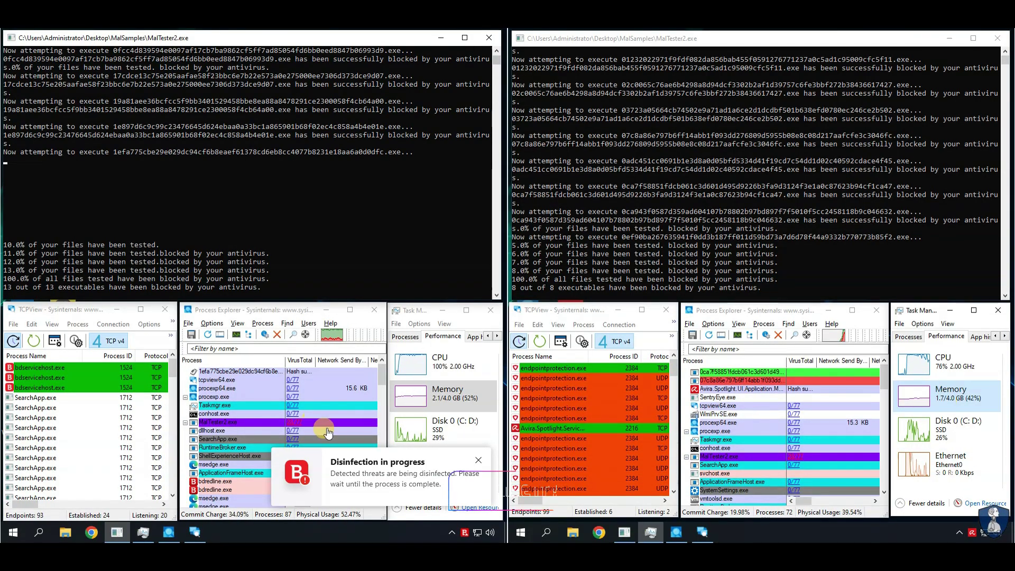
pyautogui.click(239, 305)
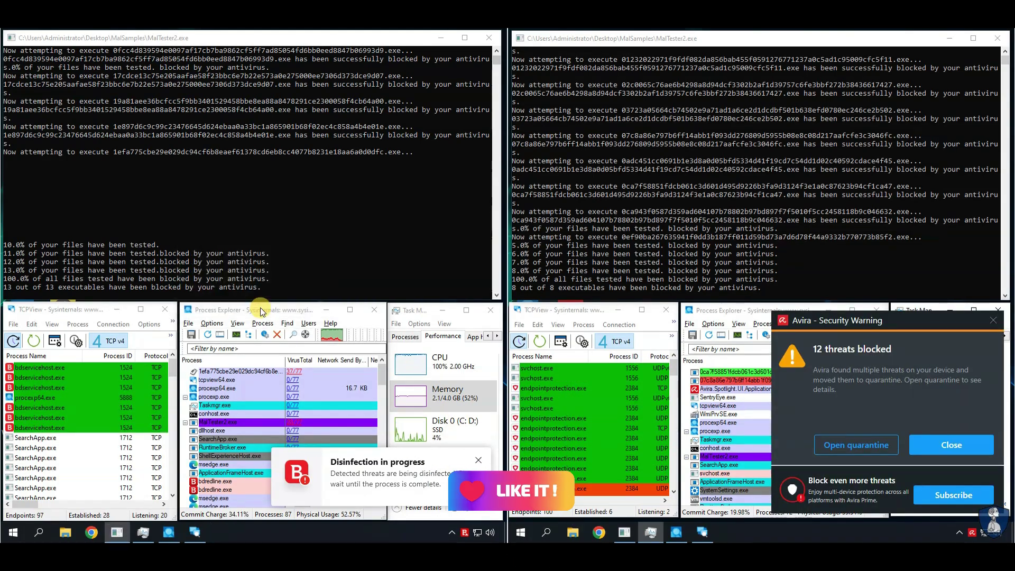
# - Proceed through the O&O Defrag installer and start its installation, then close Avira's multiple-threats warning
pyautogui.click(313, 364)
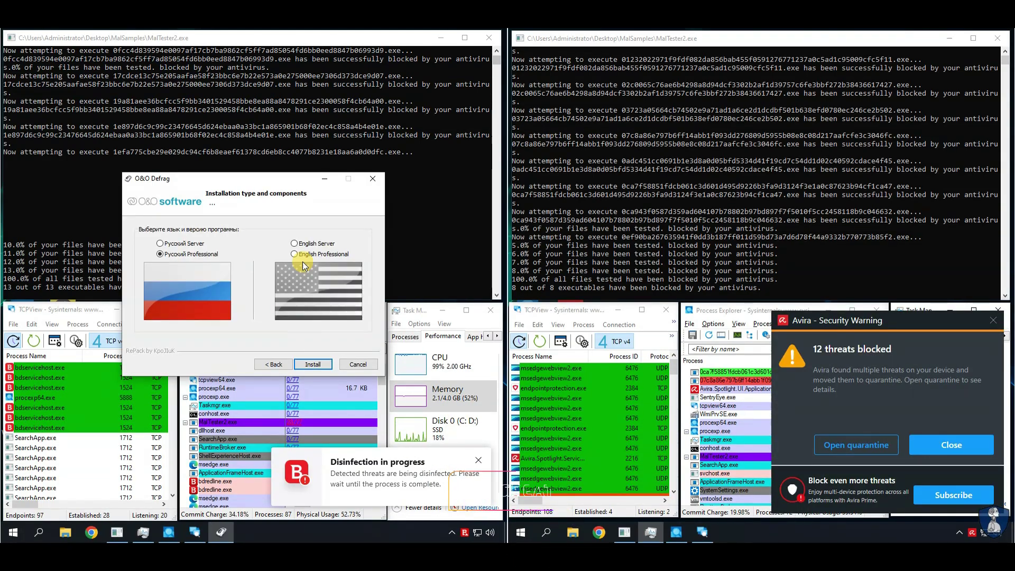
pyautogui.click(319, 365)
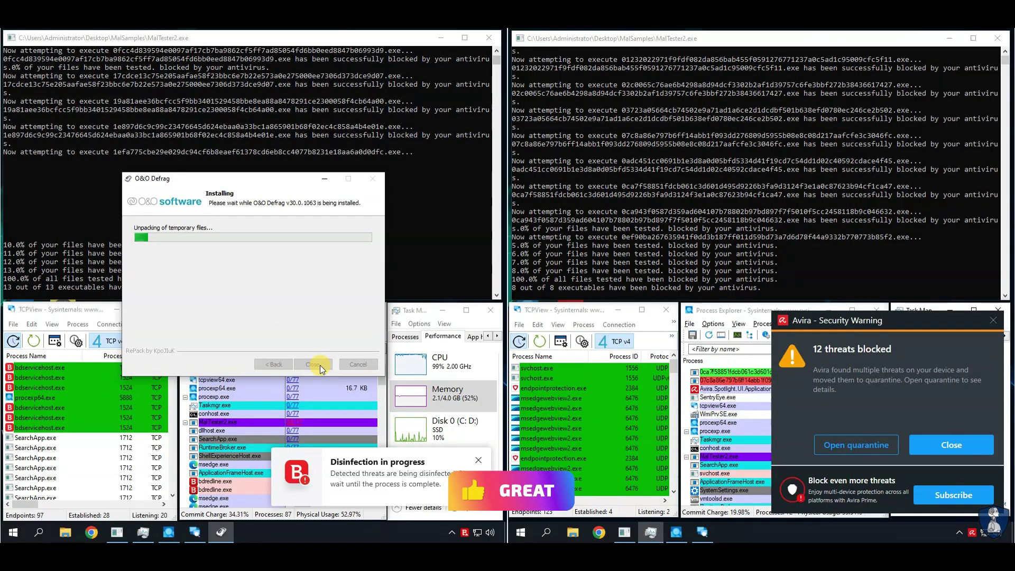
pyautogui.click(933, 451)
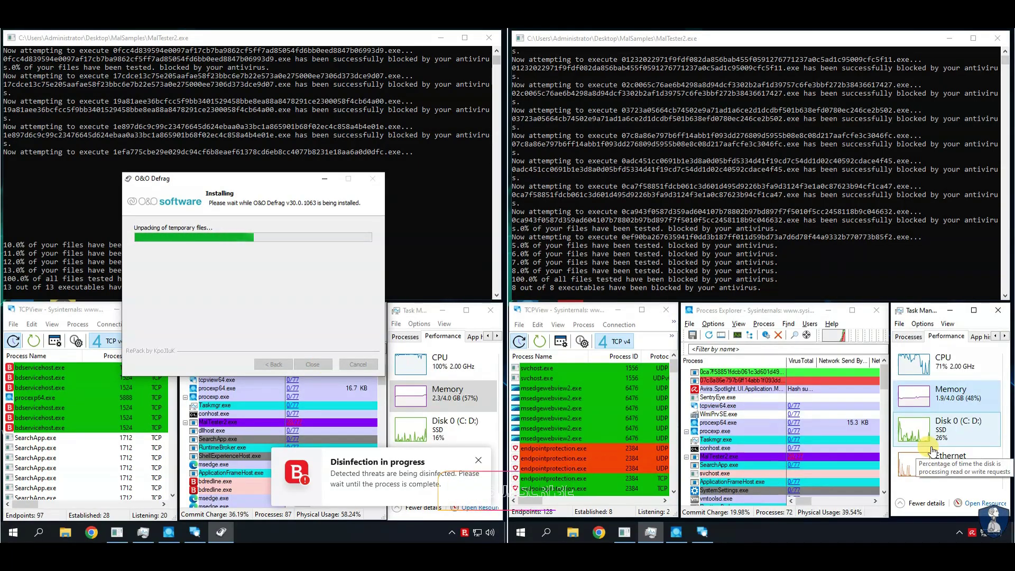